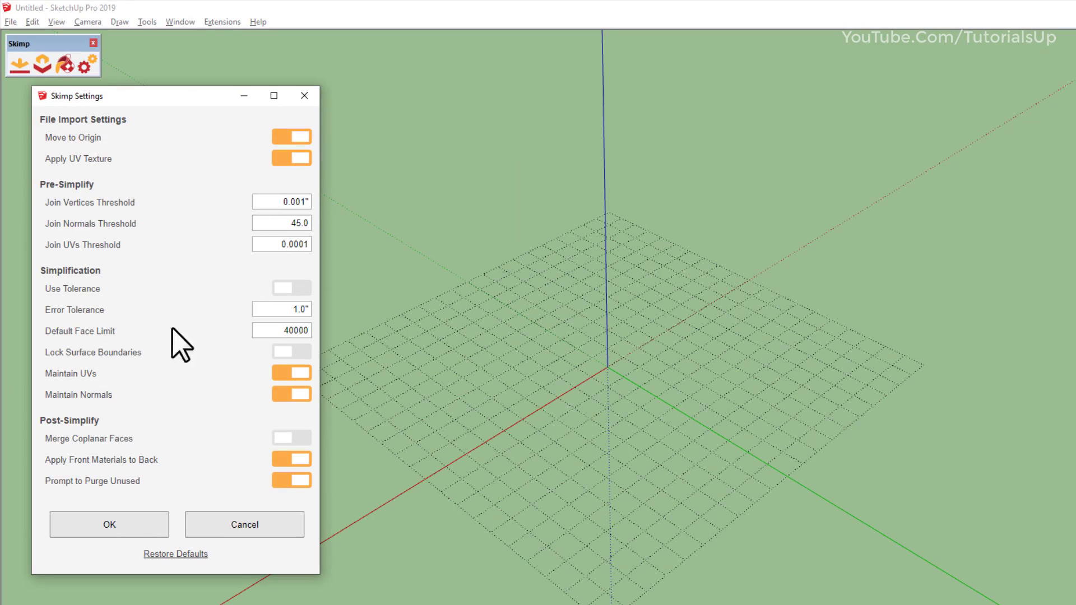
Accept the Skimp settings and load artefly_set.FBX from the ARTEFLY_SELECTION_FBX\FBX folder for a simplified import
click(126, 528)
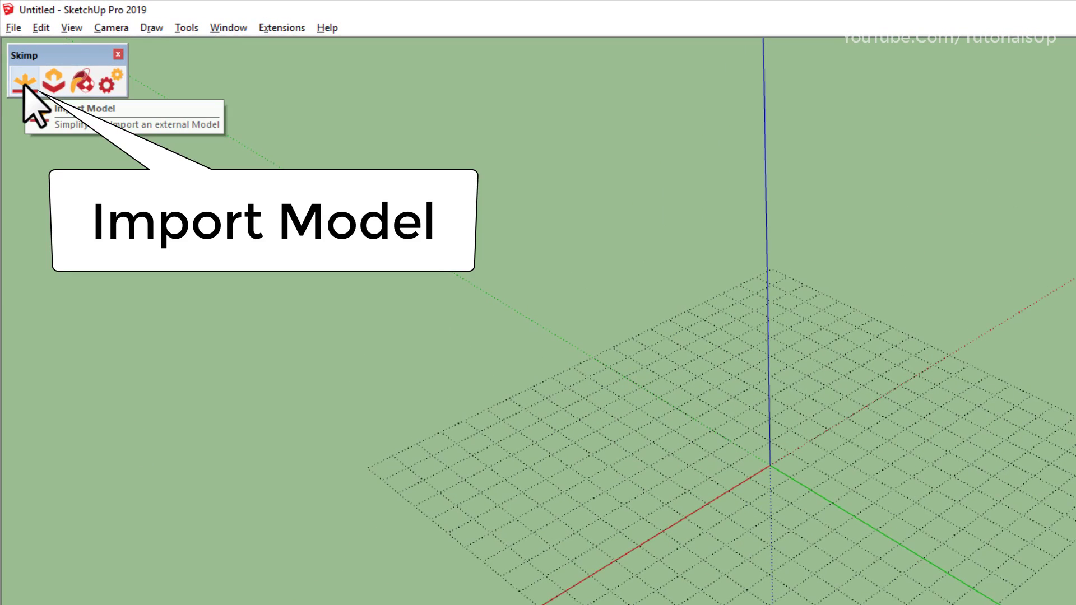
click(25, 84)
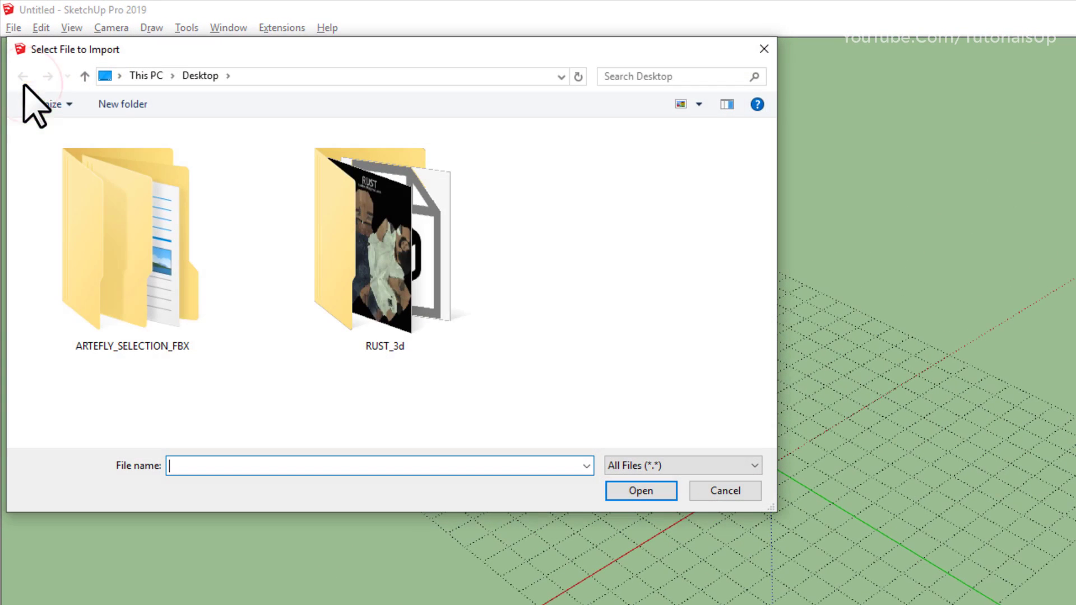
double_click(123, 230)
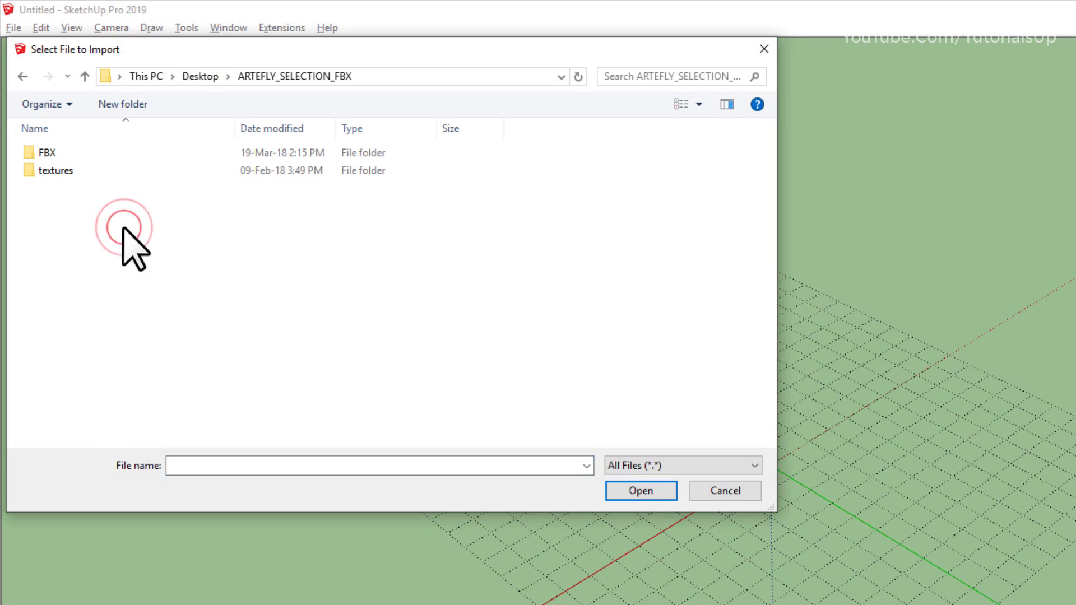
double_click(61, 153)
click(63, 162)
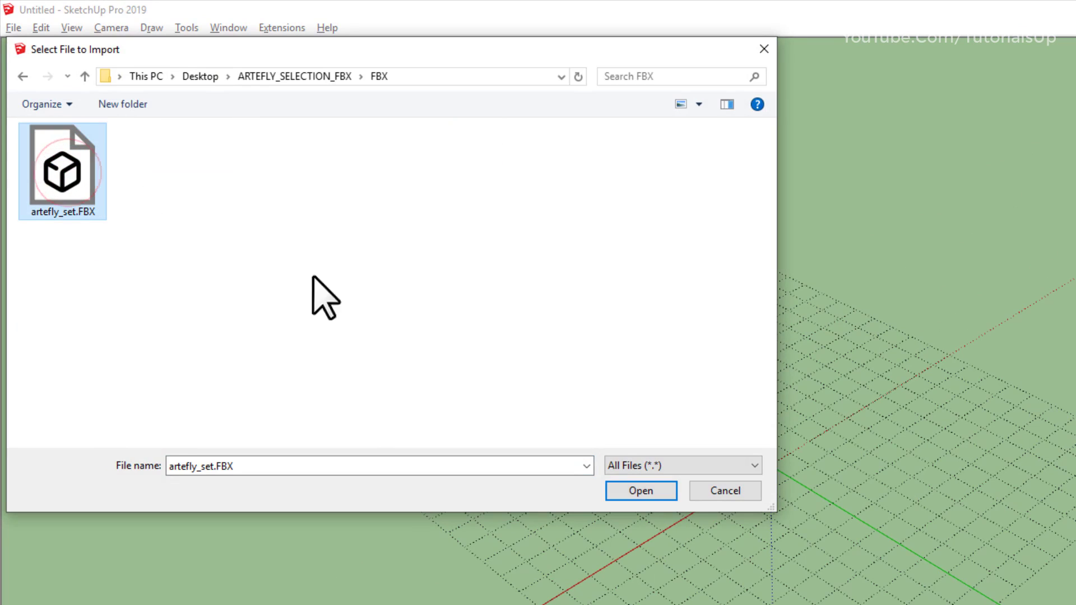
click(636, 465)
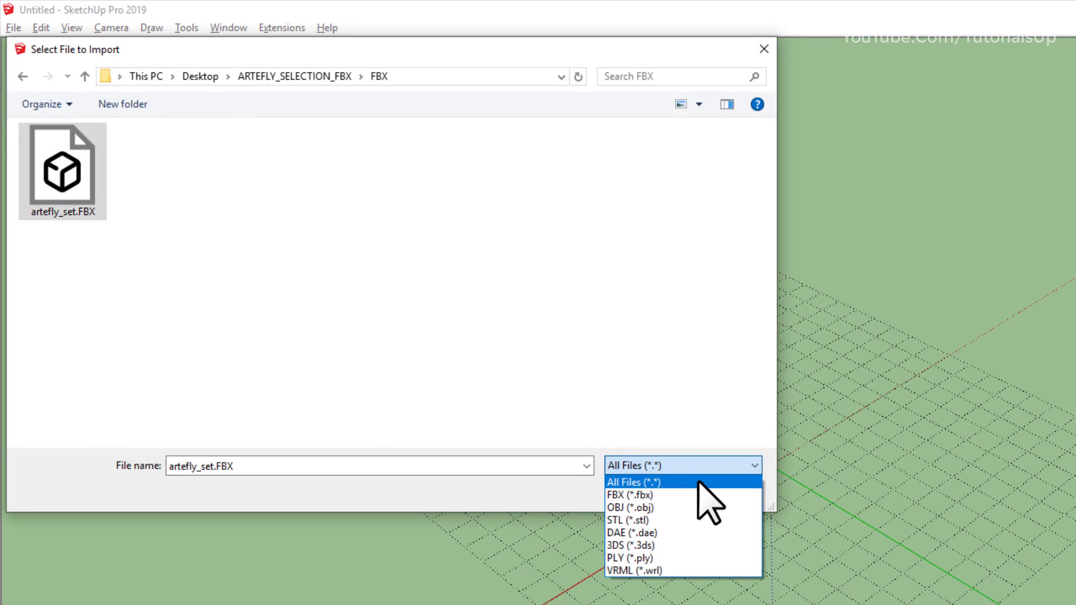
click(699, 481)
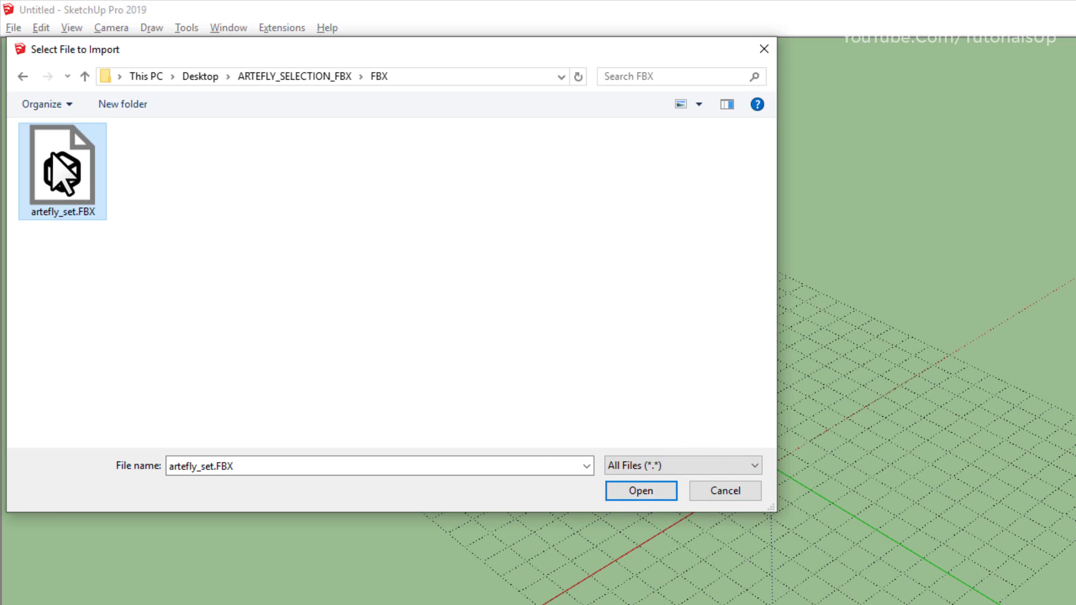
click(642, 490)
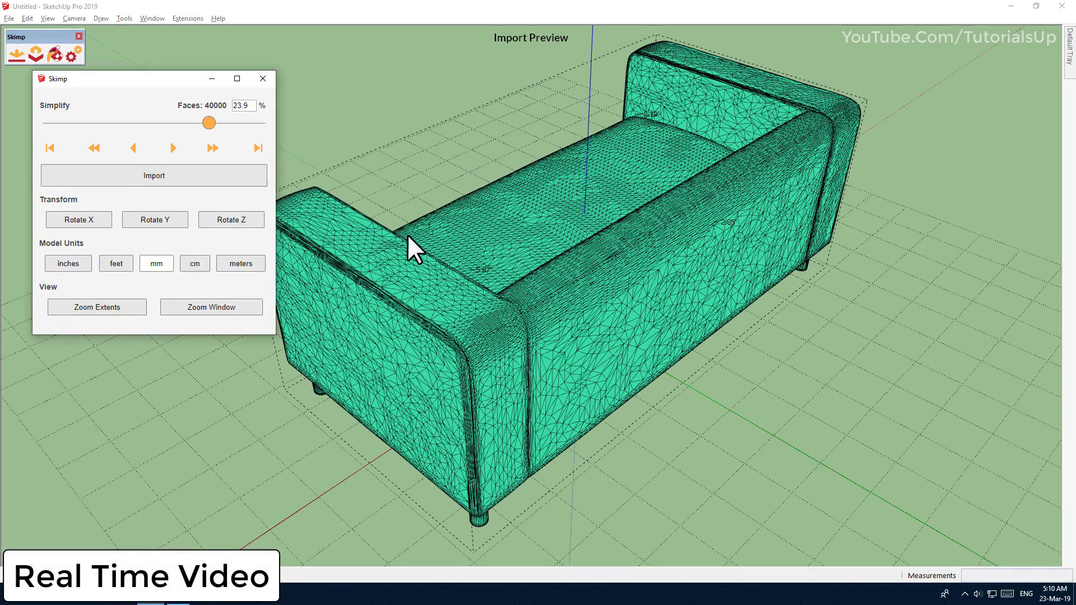
Reduce the sofa in the import preview to about 17,600 faces and import it in millimetres
middle_drag(406, 234, 703, 312)
scroll(579, 226, up, 3)
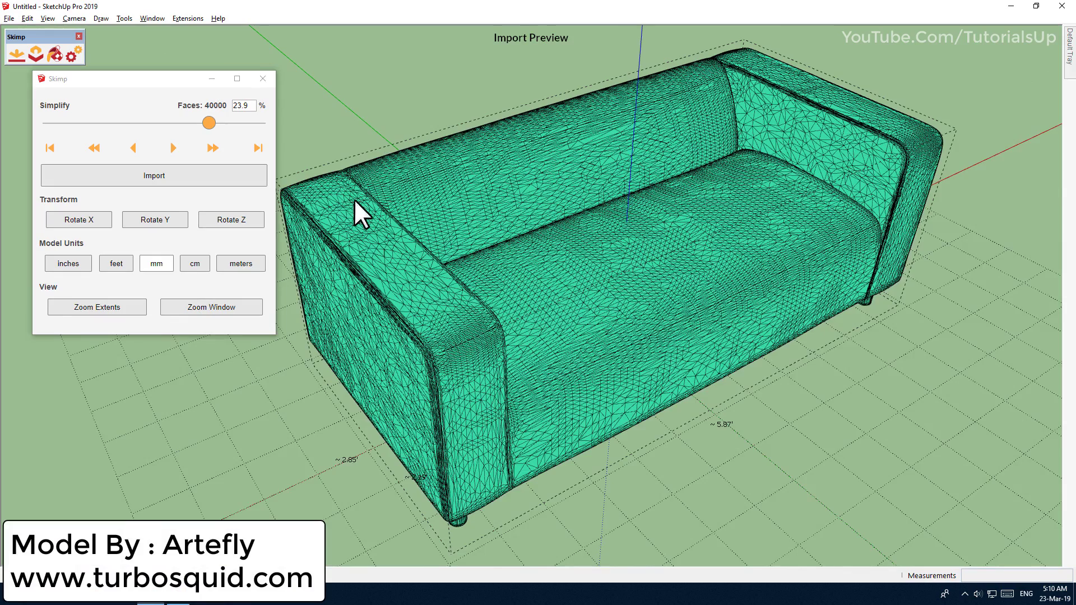
drag(208, 123, 235, 124)
scroll(425, 355, up, 6)
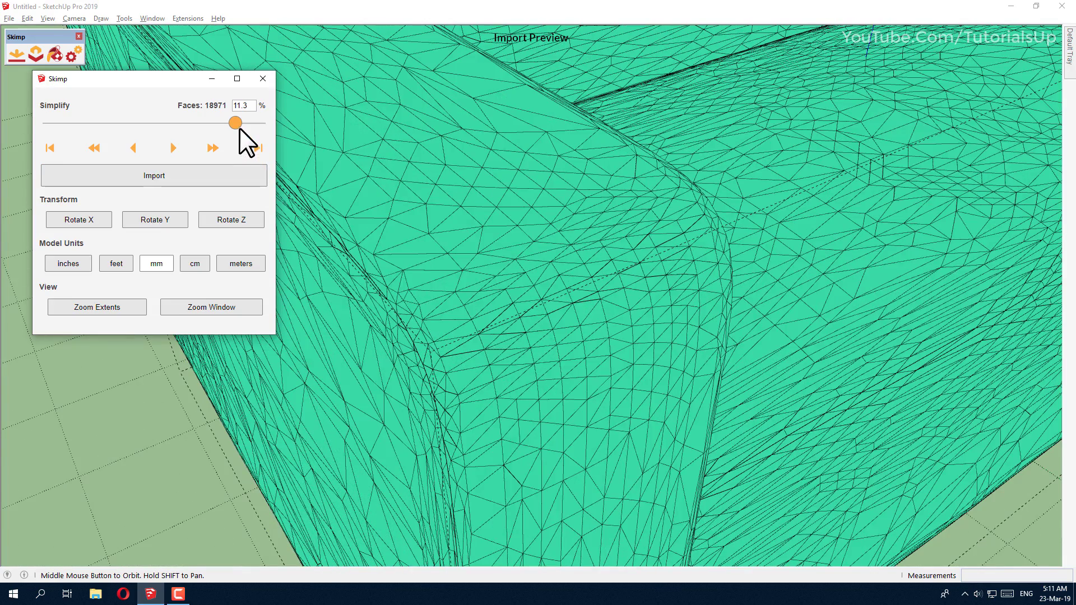
mouse_move(240, 128)
mouse_down()
mouse_move(226, 127)
mouse_move(240, 130)
mouse_up()
scroll(453, 297, down, 6)
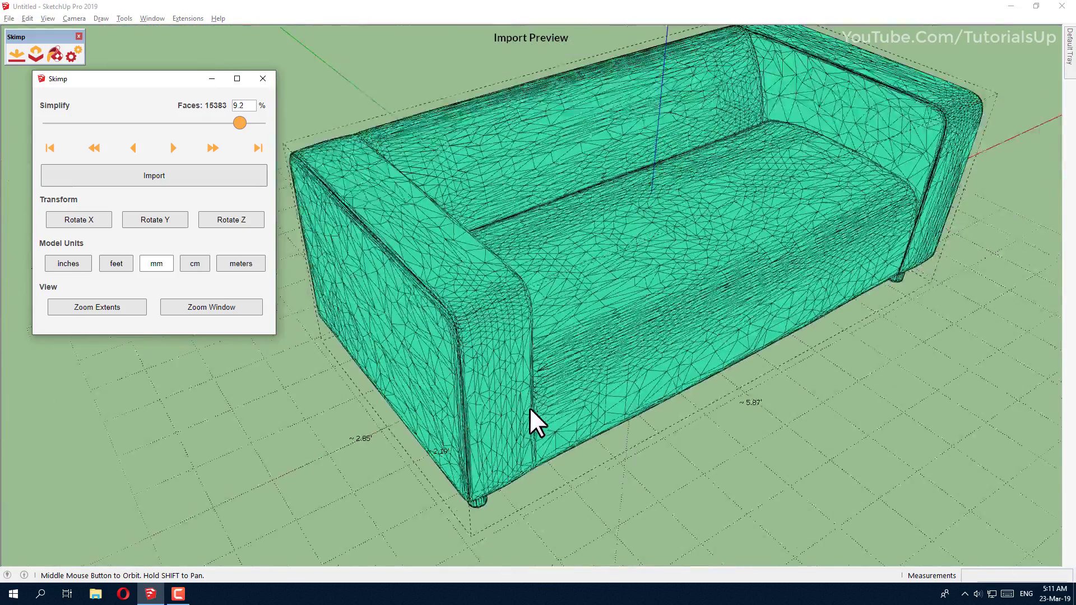
middle_drag(530, 411, 644, 204)
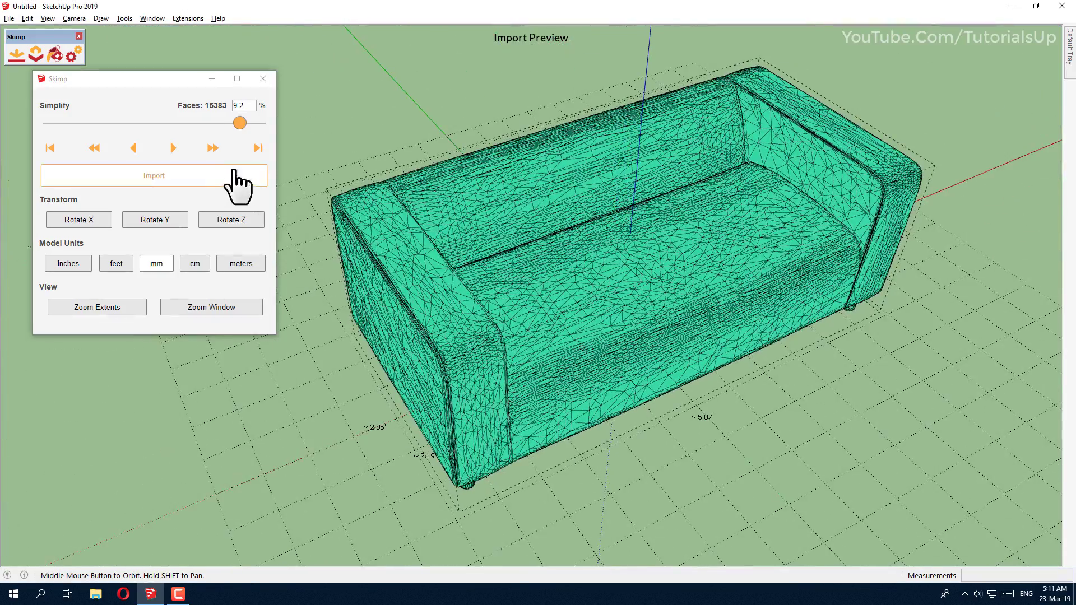
click(236, 121)
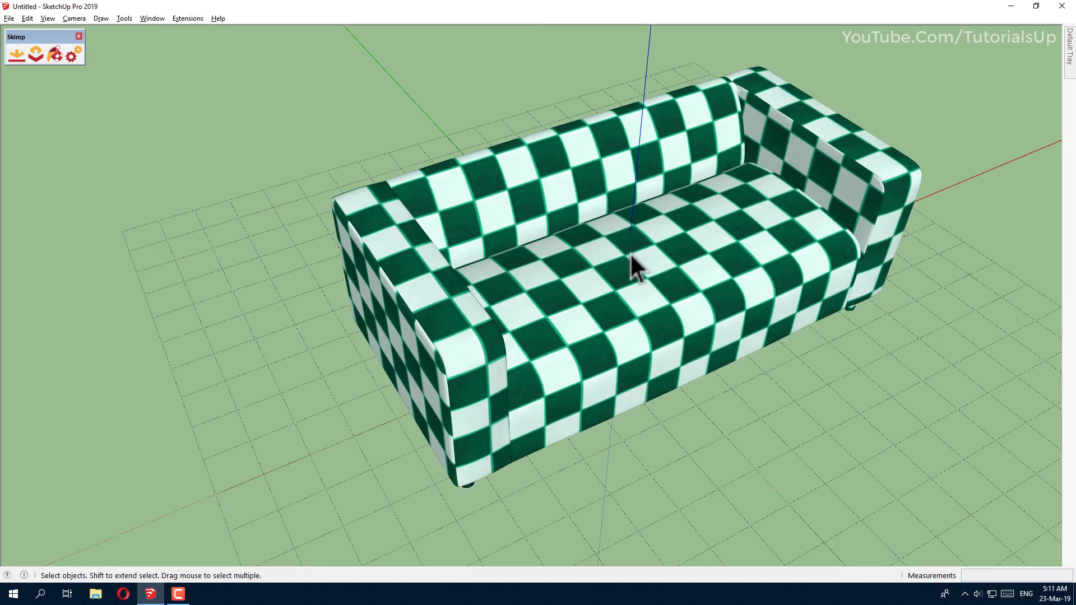
Replace the sofa's checkered texture with 02_colorblock_artefly_sofa_Diffuse.jpg from the textures folder, using the Replace Textures tool
middle_drag(631, 264, 437, 163)
scroll(511, 240, up, 3)
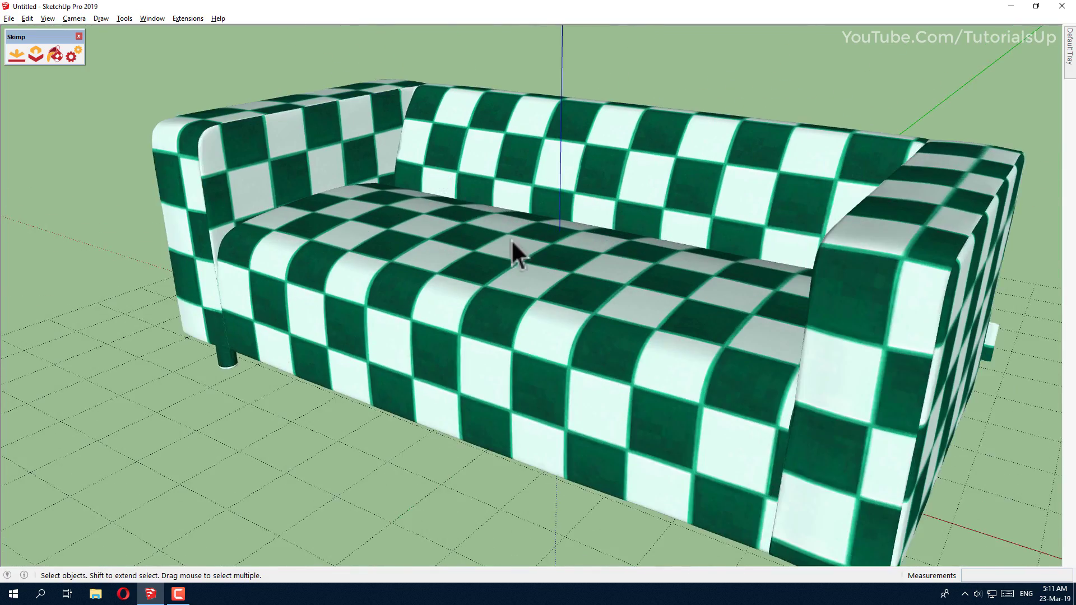
middle_drag(511, 240, 742, 279)
scroll(743, 279, down, 3)
scroll(650, 280, up, 3)
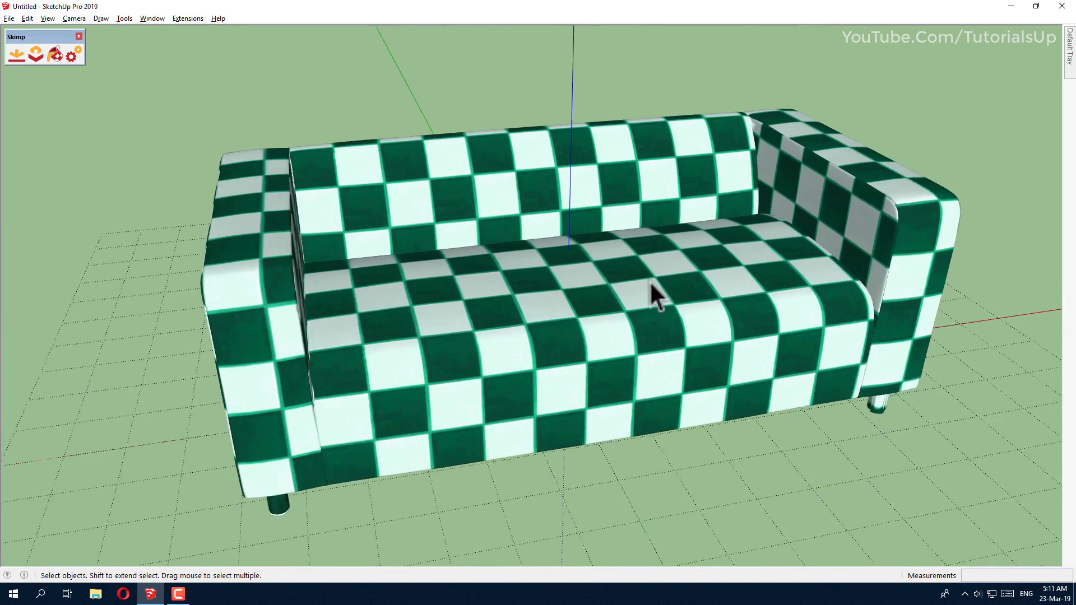
scroll(495, 317, up, 1)
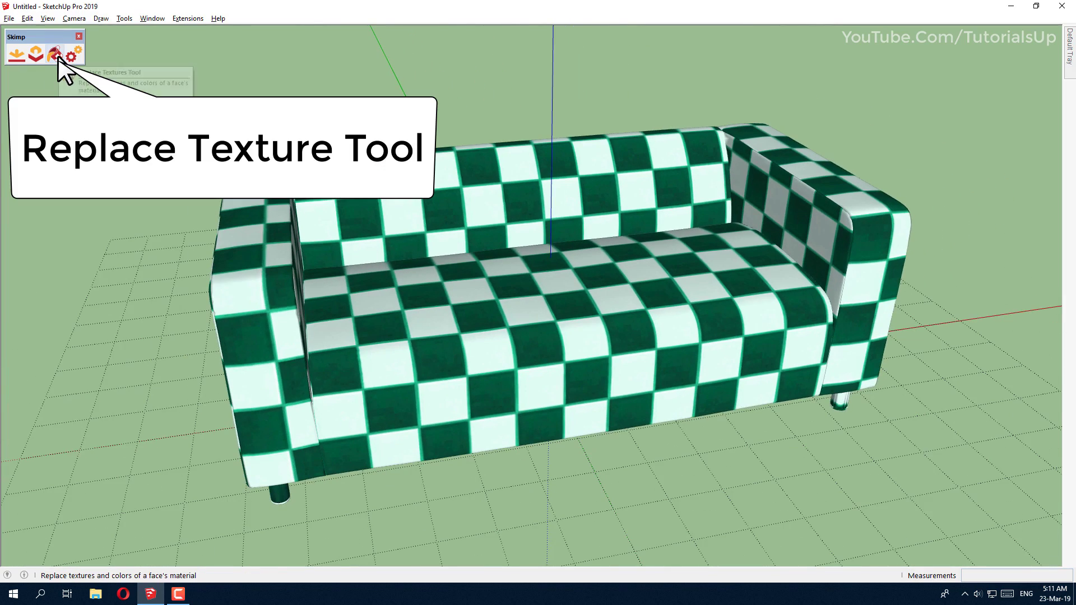
click(63, 56)
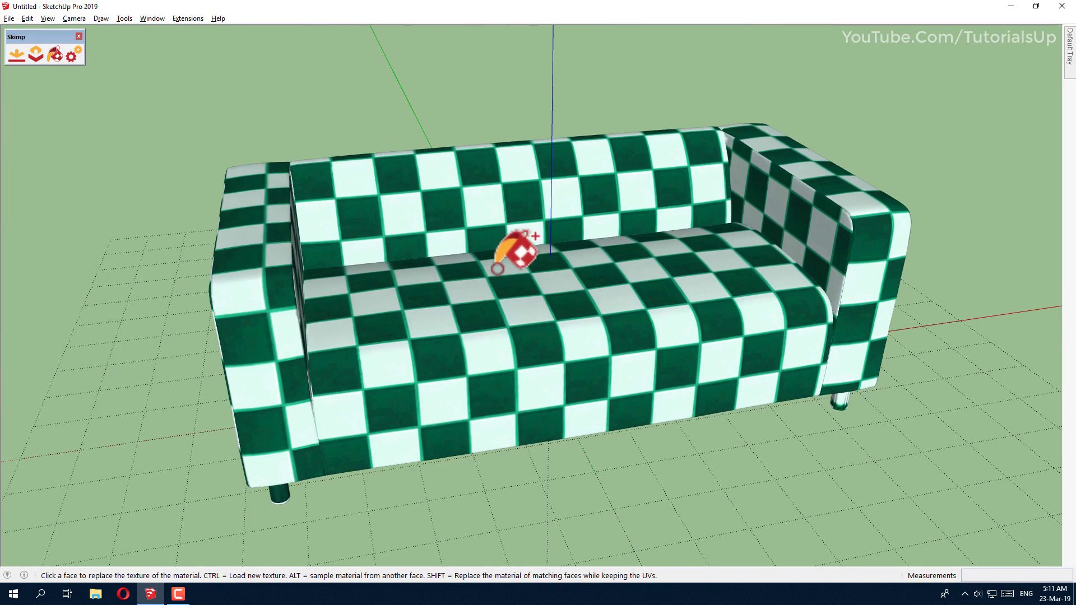
ctrl+click(465, 185)
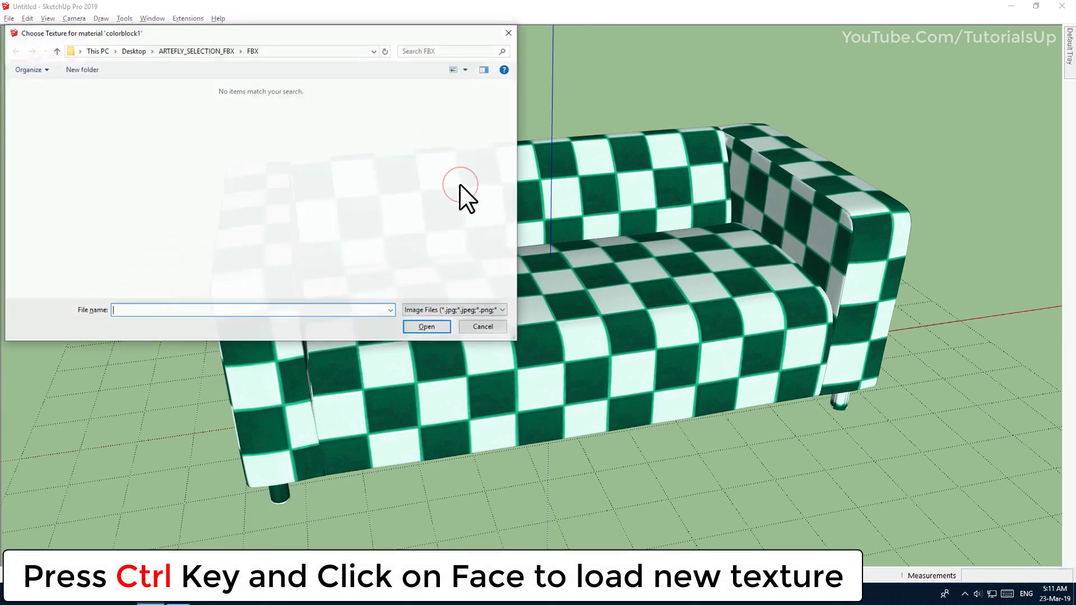
click(136, 50)
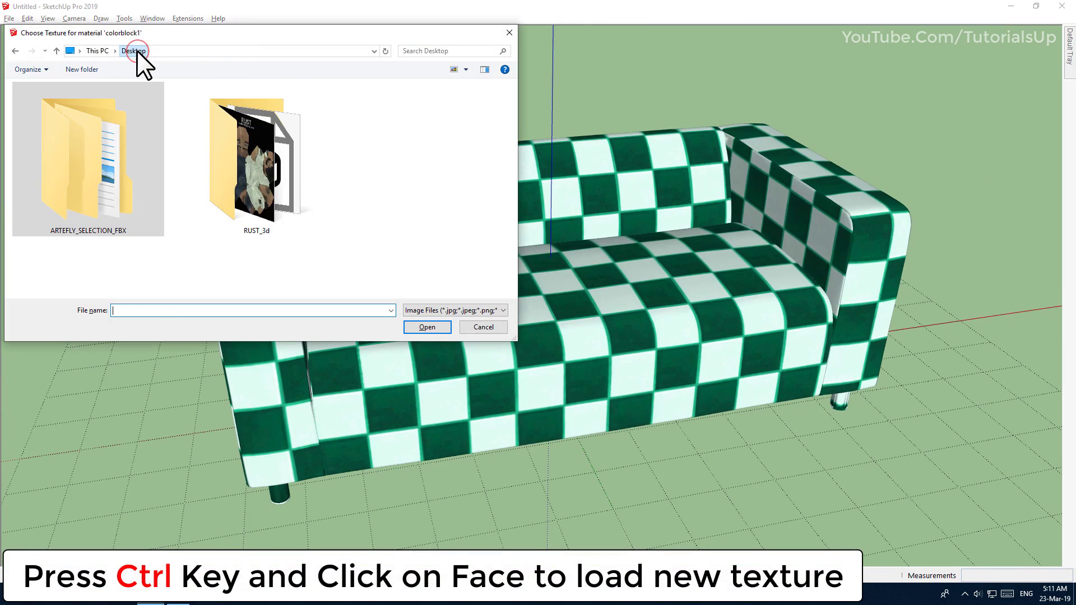
double_click(123, 181)
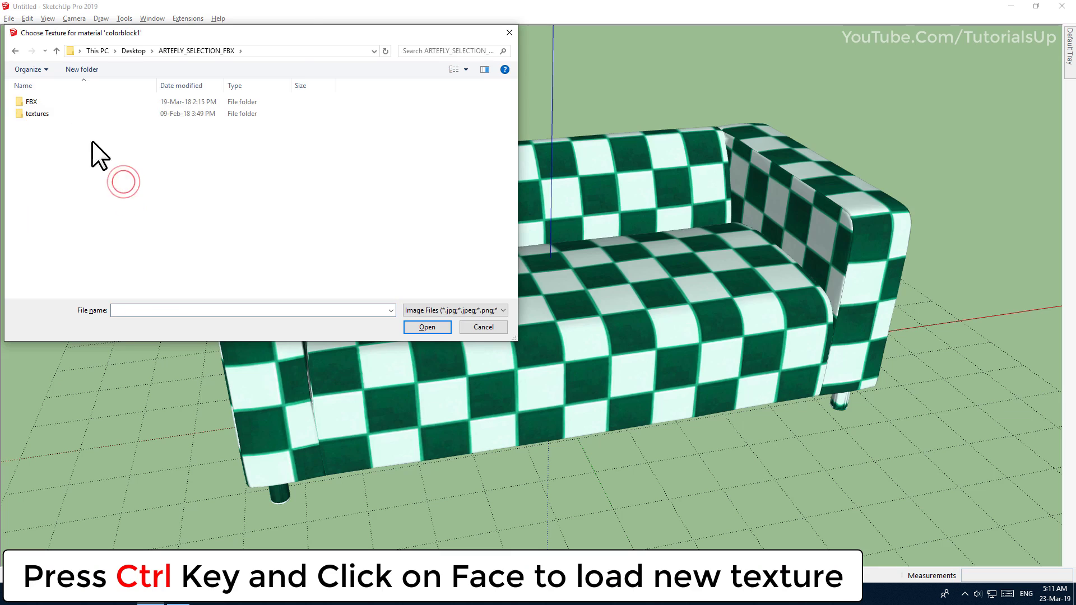
double_click(54, 115)
click(45, 103)
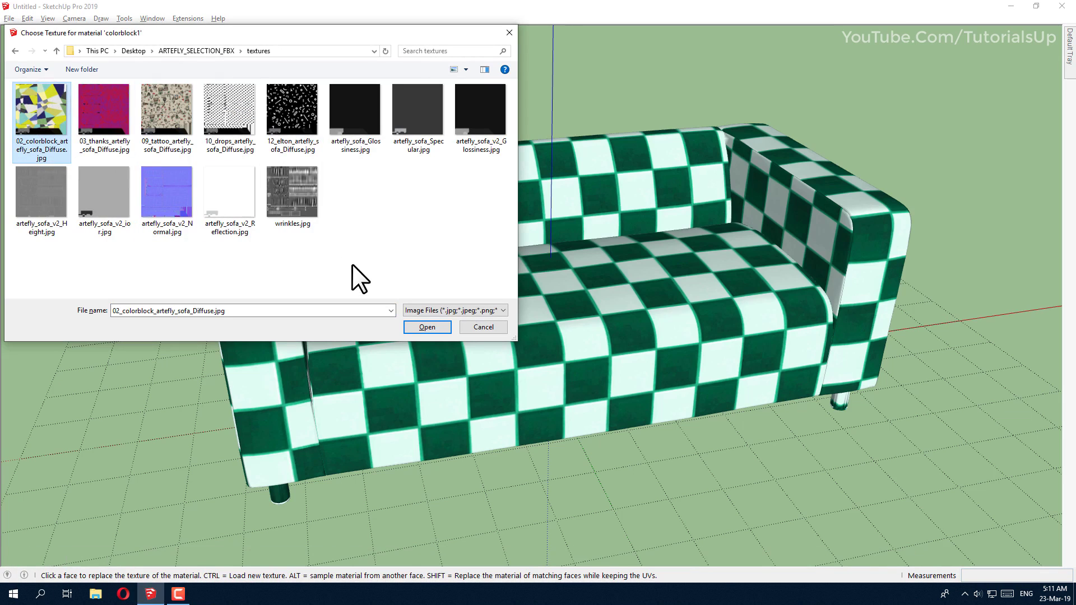
click(427, 326)
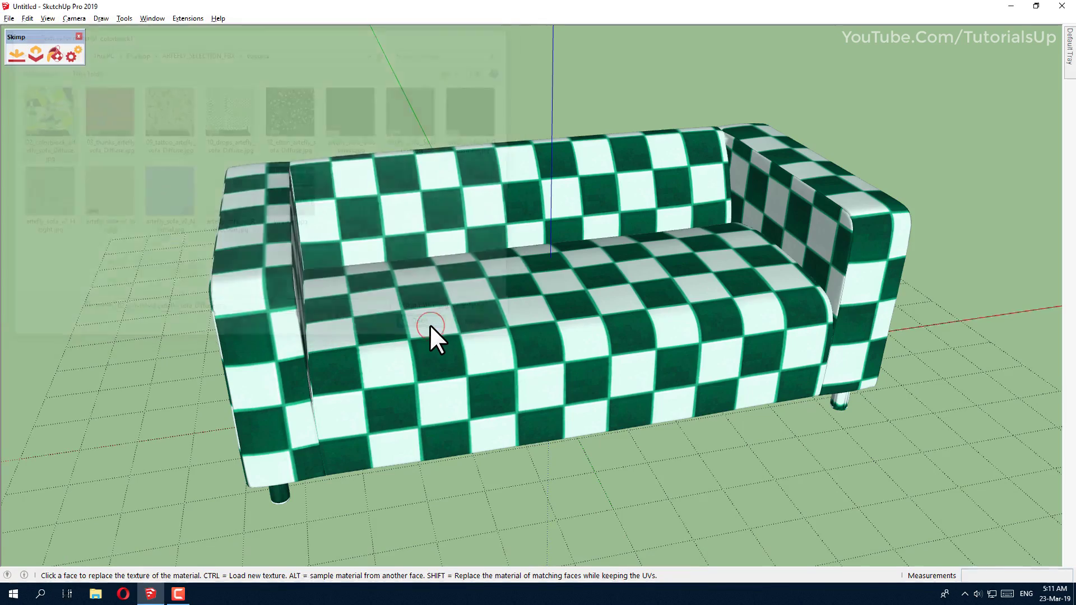
Examine the colour-block texture on the sofa's side, fabric label, seat and front
middle_drag(569, 292, 816, 314)
scroll(818, 317, up, 4)
scroll(817, 319, up, 2)
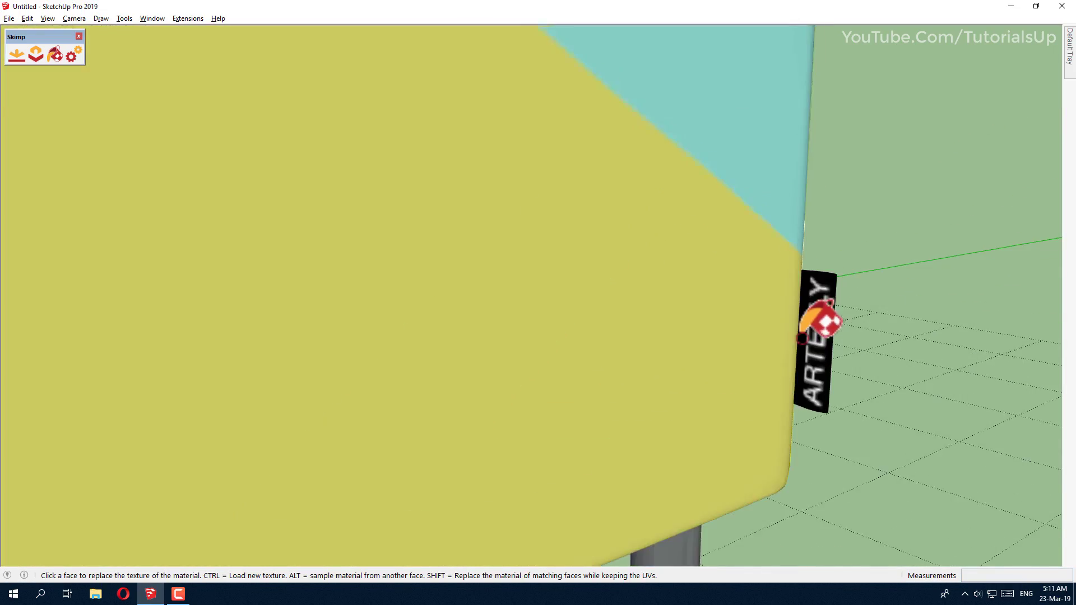
scroll(792, 357, down, 6)
middle_drag(653, 365, 720, 242)
scroll(636, 243, down, 3)
middle_drag(637, 243, 439, 336)
scroll(488, 354, up, 2)
middle_drag(472, 374, 364, 310)
Load 09_tattoo_artefly_sofa_Diffuse.jpg as the sofa material's new texture with the Replace Textures tool
click(53, 55)
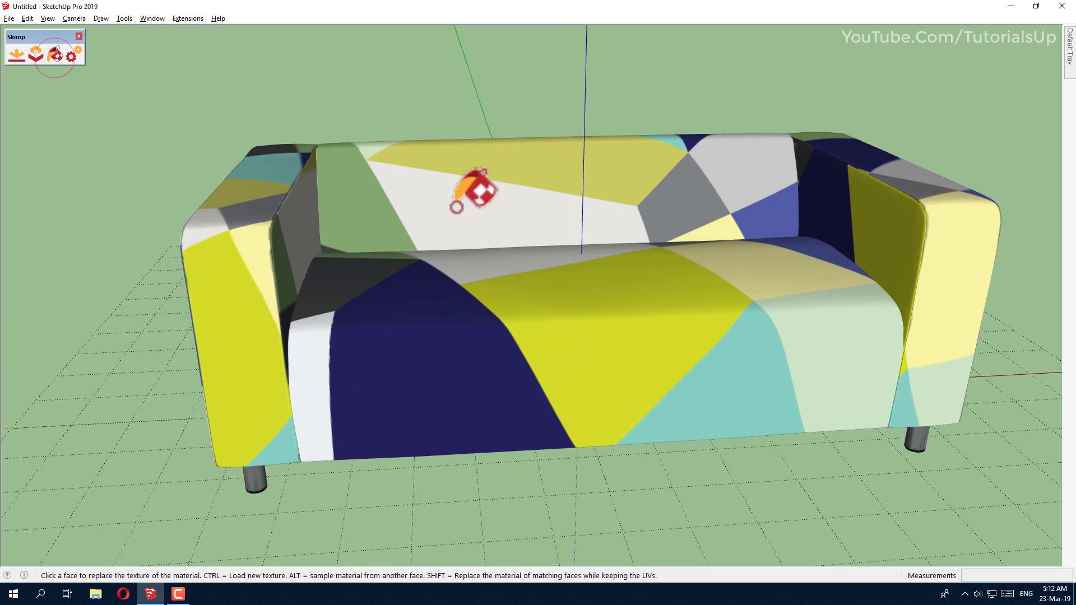
click(475, 188)
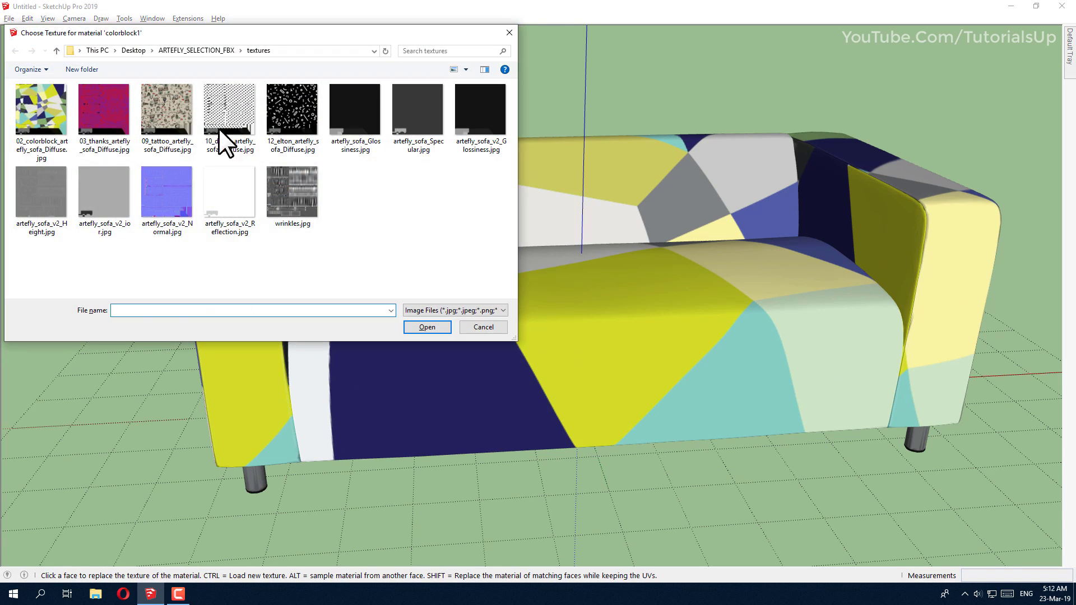
click(160, 105)
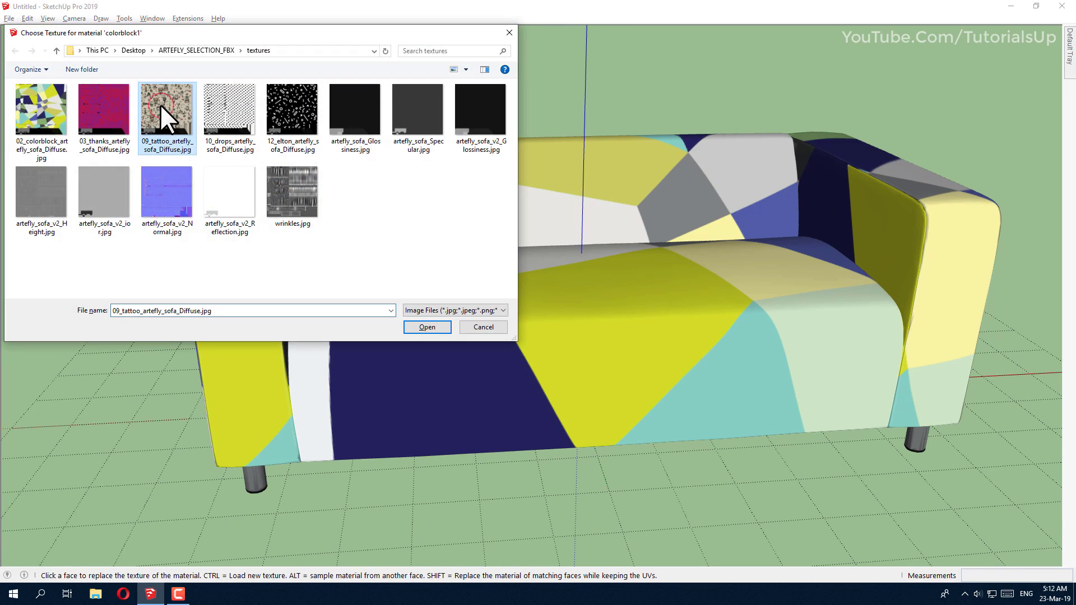
click(424, 324)
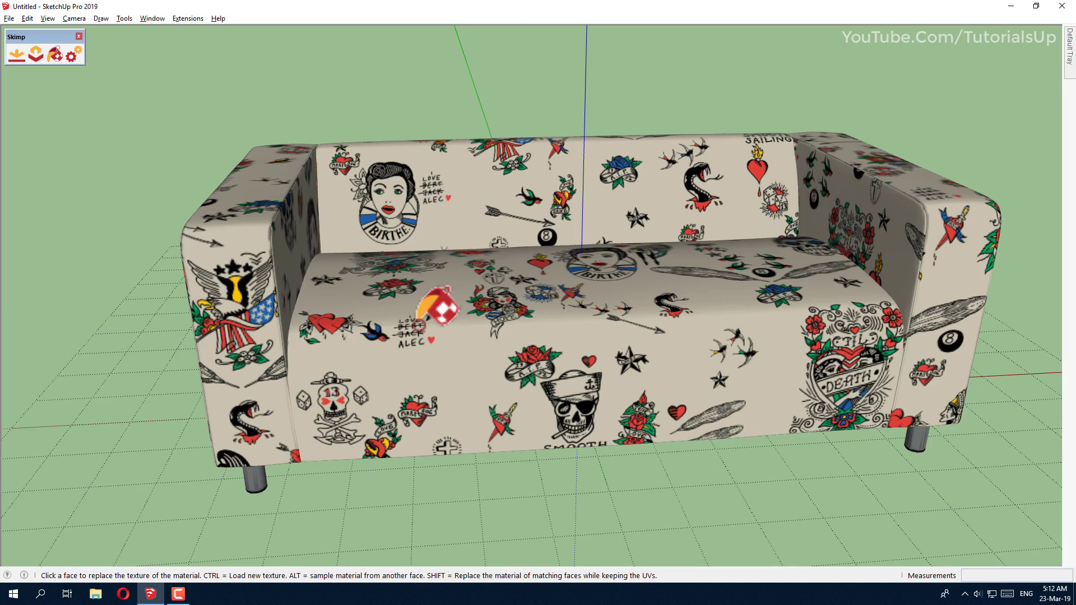
Inspect how the tattoo texture wraps around the sofa's armrests, seat and front, close up and as a whole
middle_drag(409, 313, 311, 236)
scroll(583, 451, up, 5)
scroll(555, 387, down, 2)
scroll(392, 308, down, 3)
scroll(469, 360, down, 5)
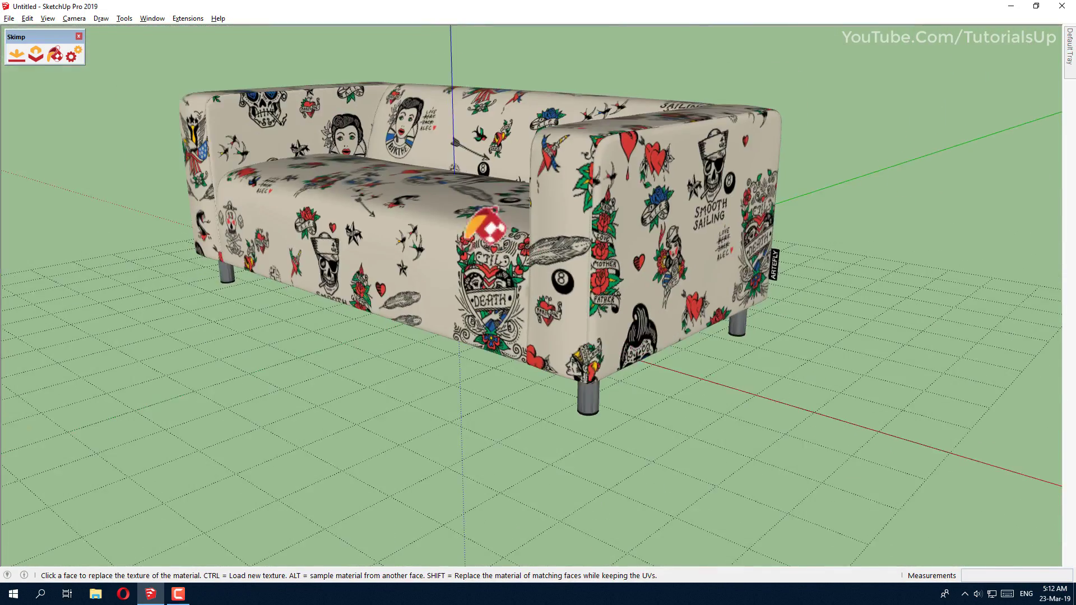
middle_drag(468, 360, 565, 290)
scroll(684, 319, down, 1)
scroll(680, 323, down, 2)
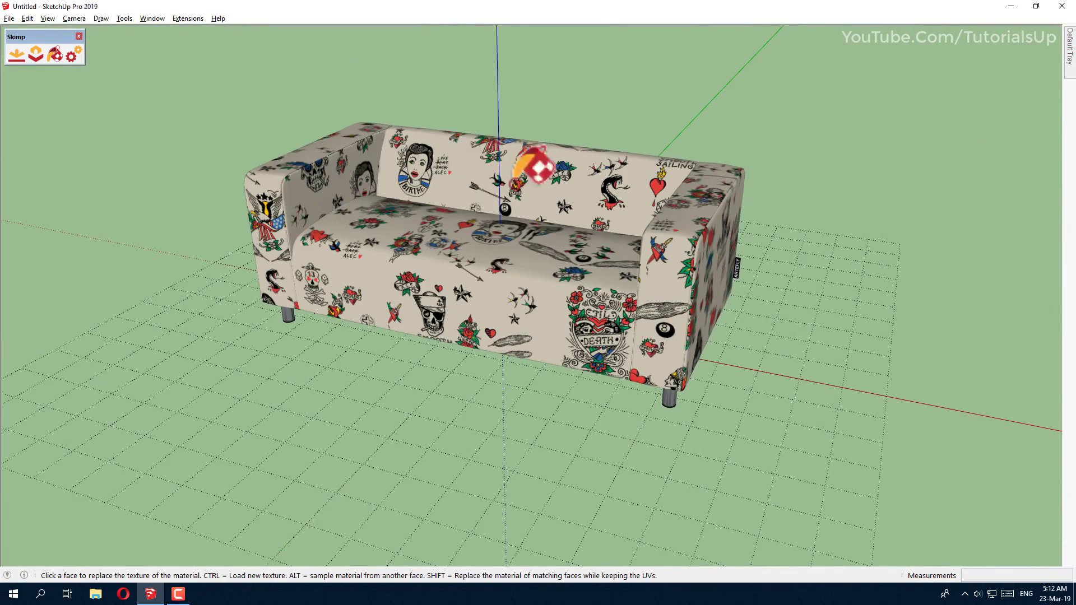
scroll(555, 224, up, 2)
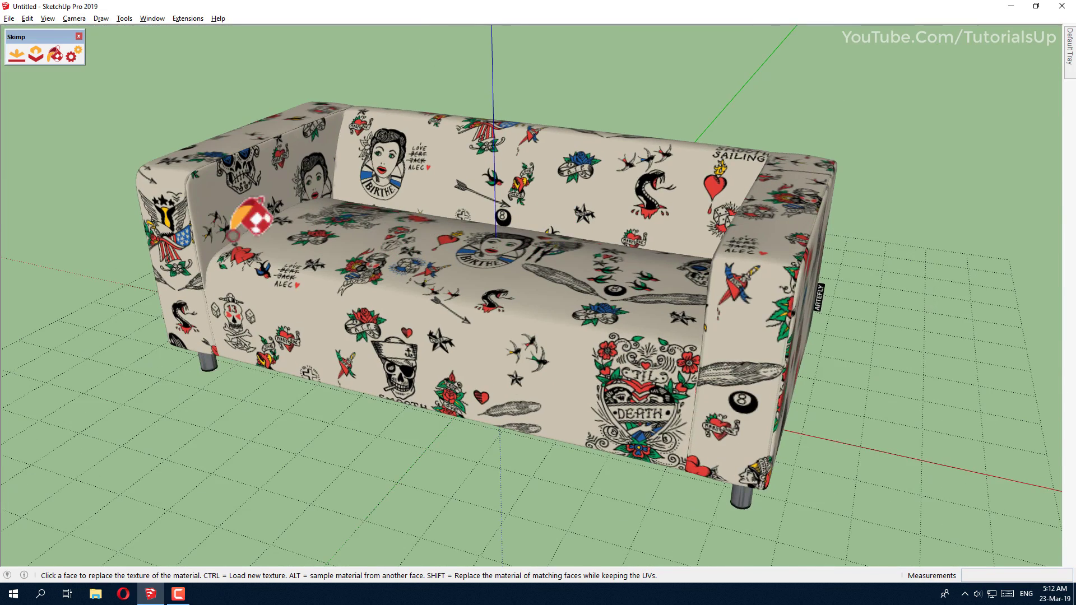
middle_drag(249, 218, 289, 235)
Simplify the imported sofa to 34.5 % of its faces, replace the original with it and purge unused components
key(space)
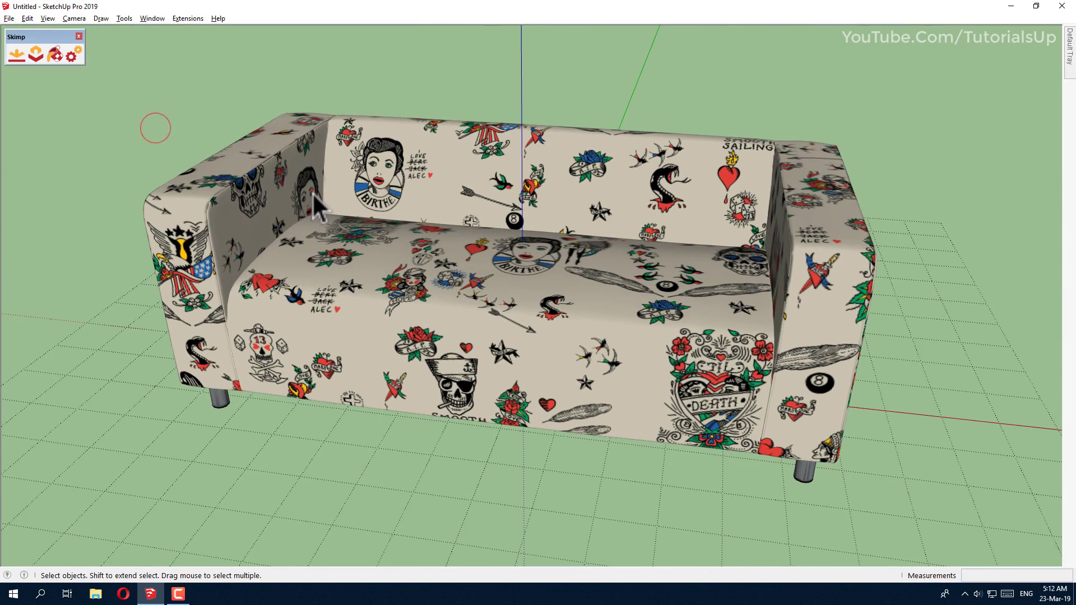
click(311, 193)
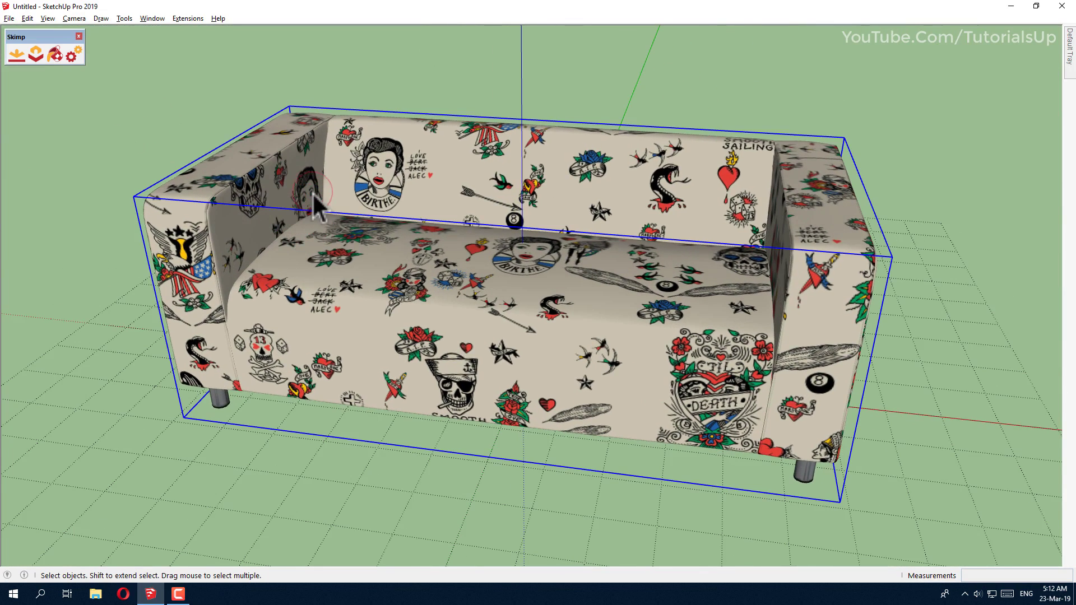
click(36, 56)
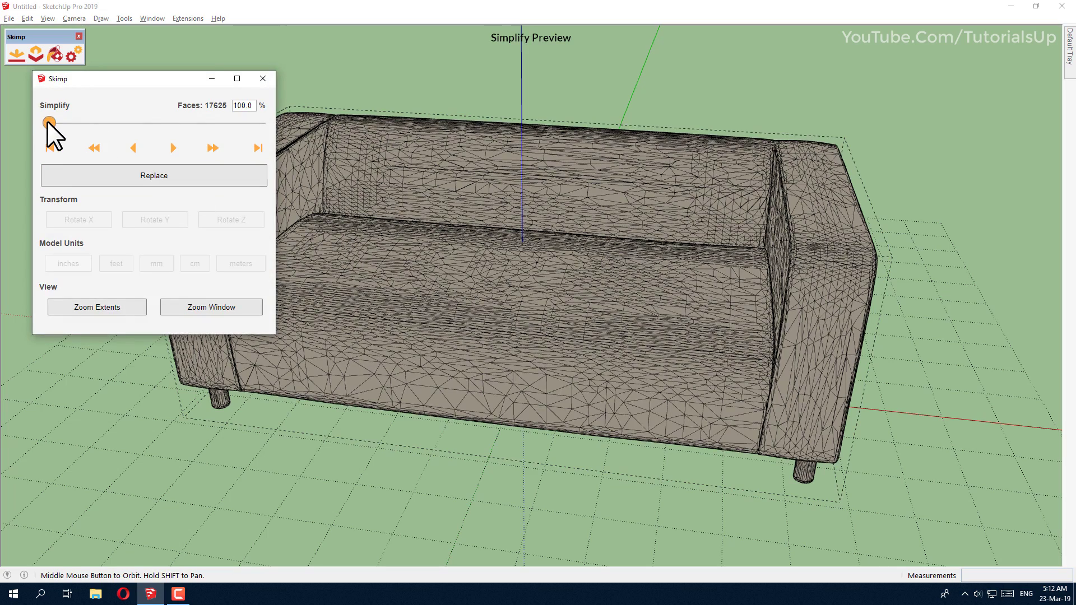
drag(47, 121, 190, 136)
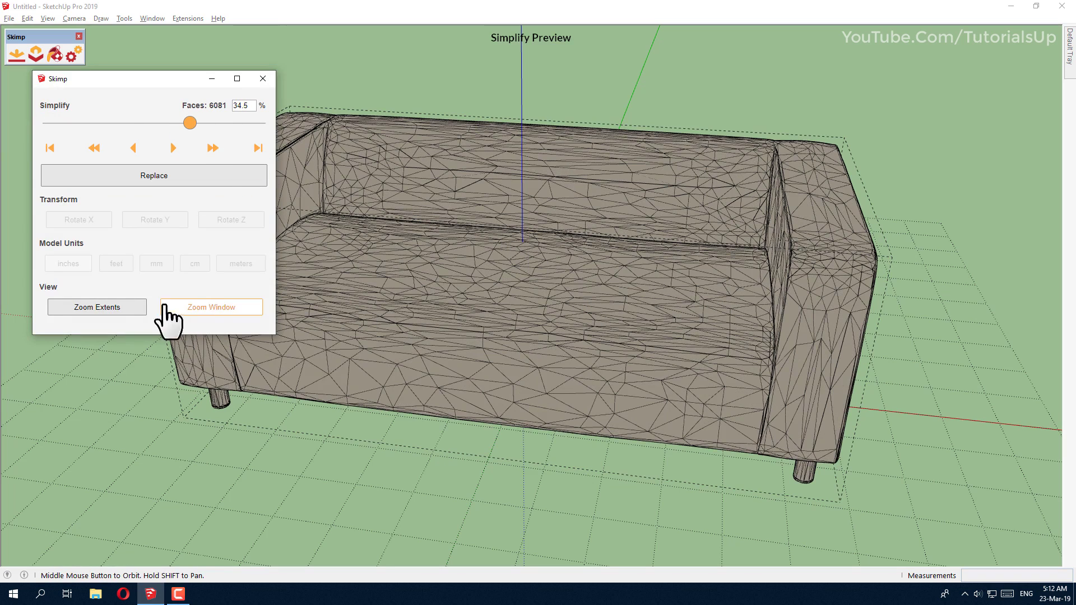
click(159, 177)
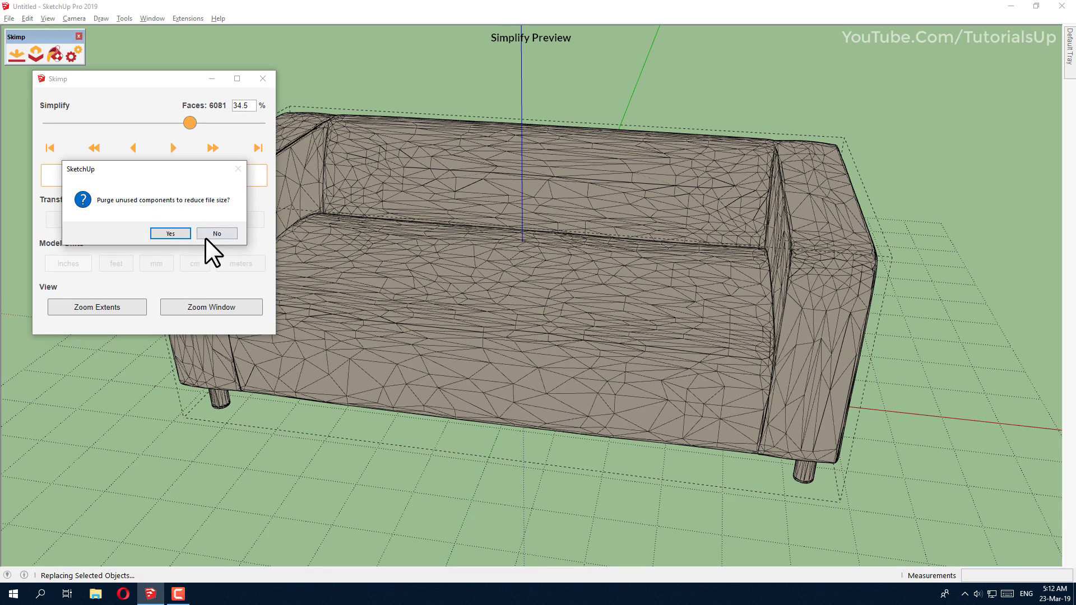
click(177, 230)
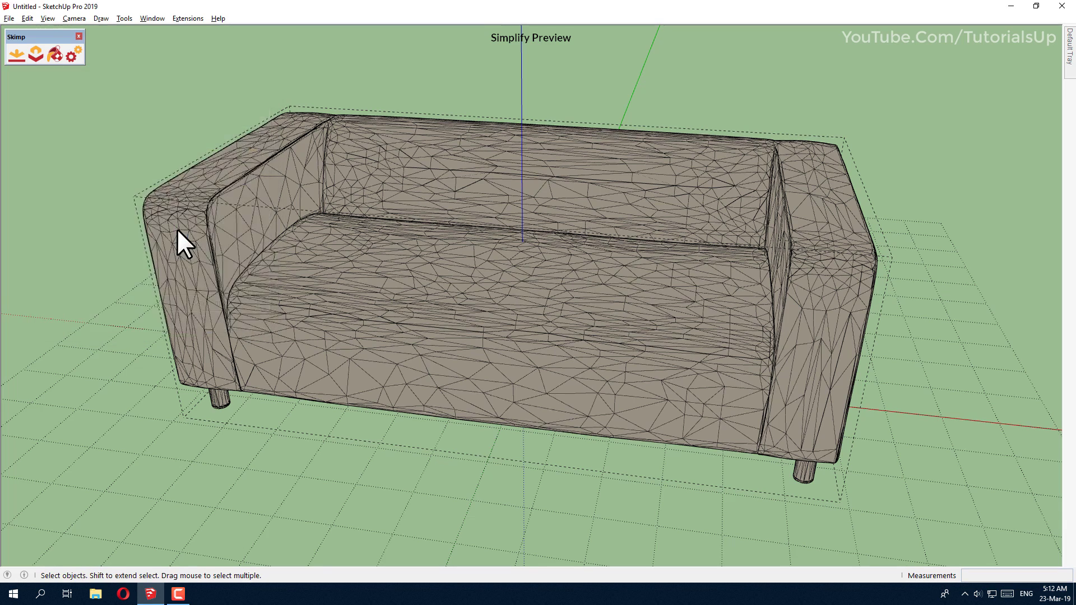
Erase the tattoo-textured sofa from the model
middle_drag(564, 304, 483, 413)
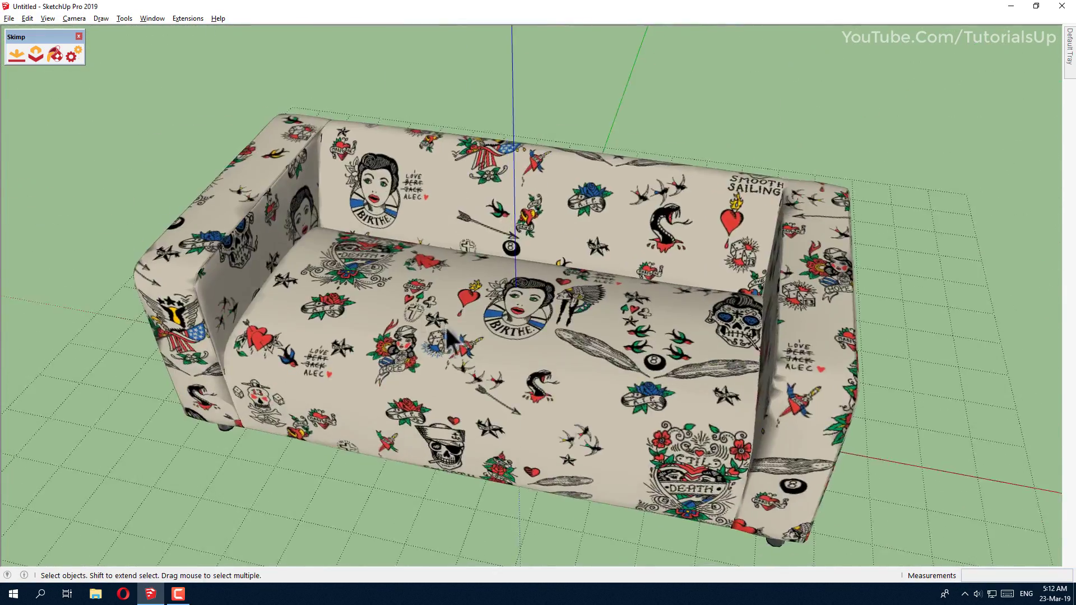
scroll(432, 323, down, 3)
right_click(386, 235)
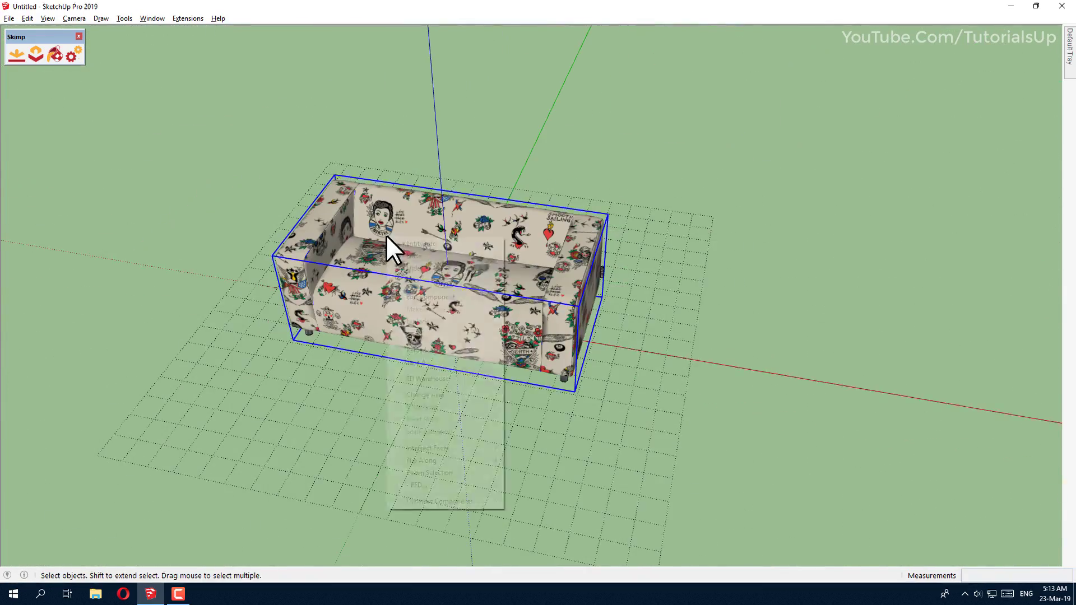
click(431, 255)
Load RUST_3d_Low1.obj from the Desktop's RUST_3d folder into the Skimp import preview, checking its file size in the properties first
click(20, 54)
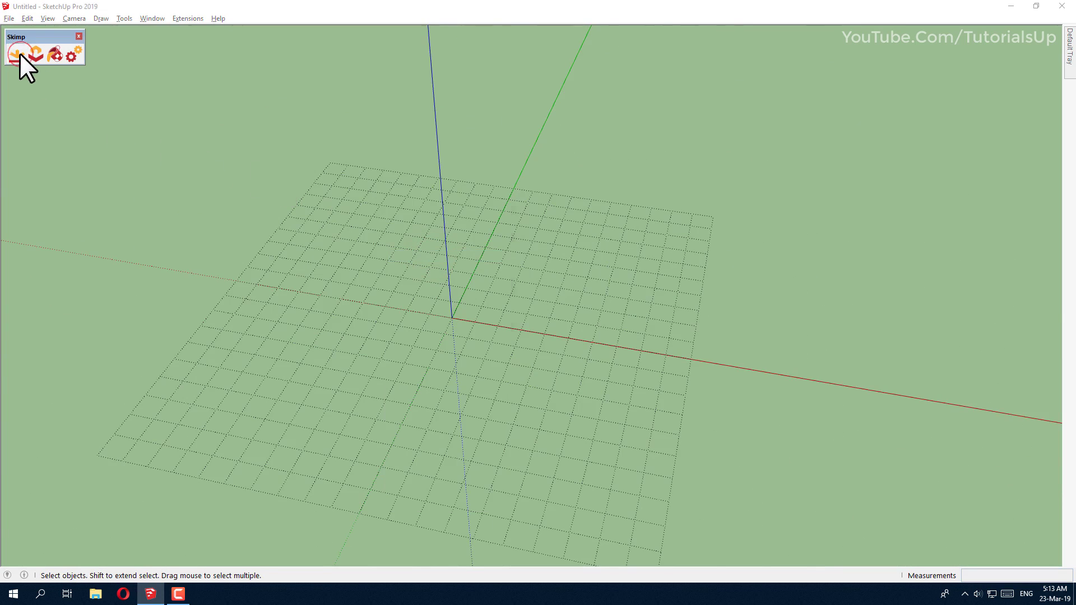
click(134, 50)
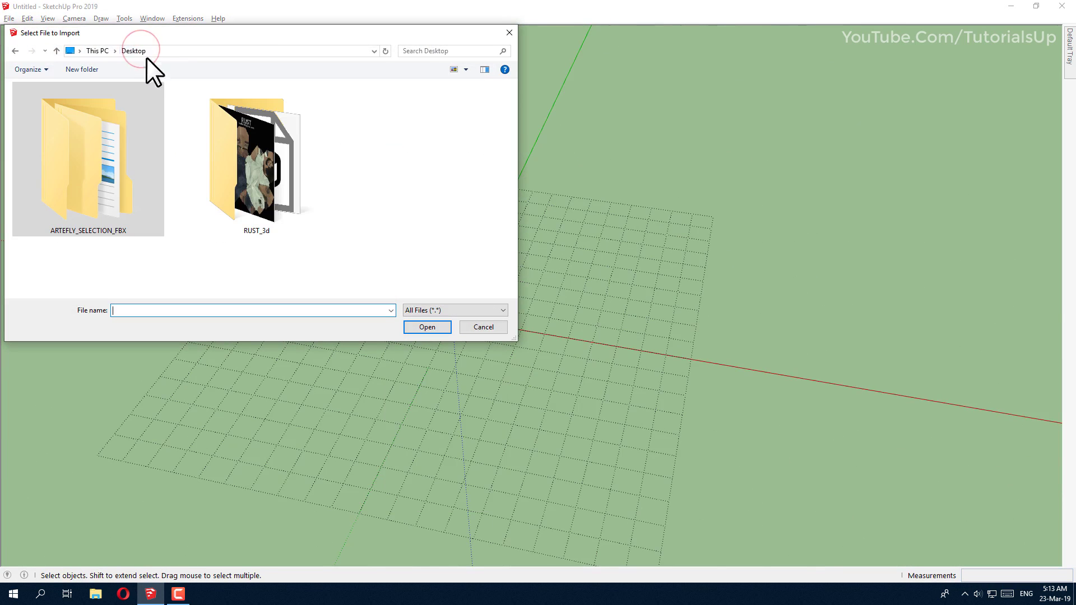
double_click(243, 160)
click(39, 118)
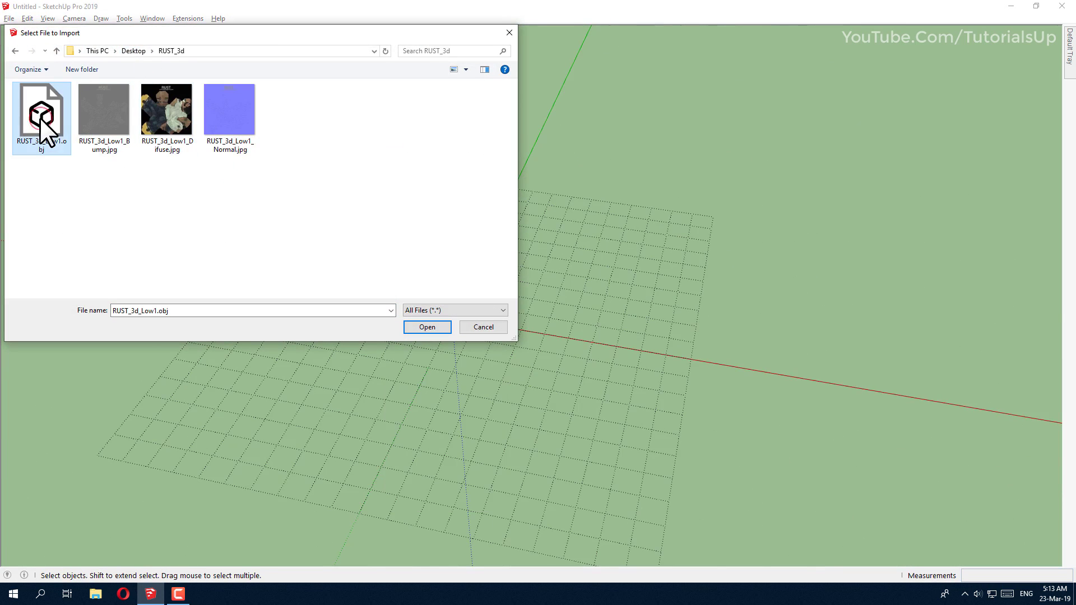
right_click(38, 110)
click(119, 360)
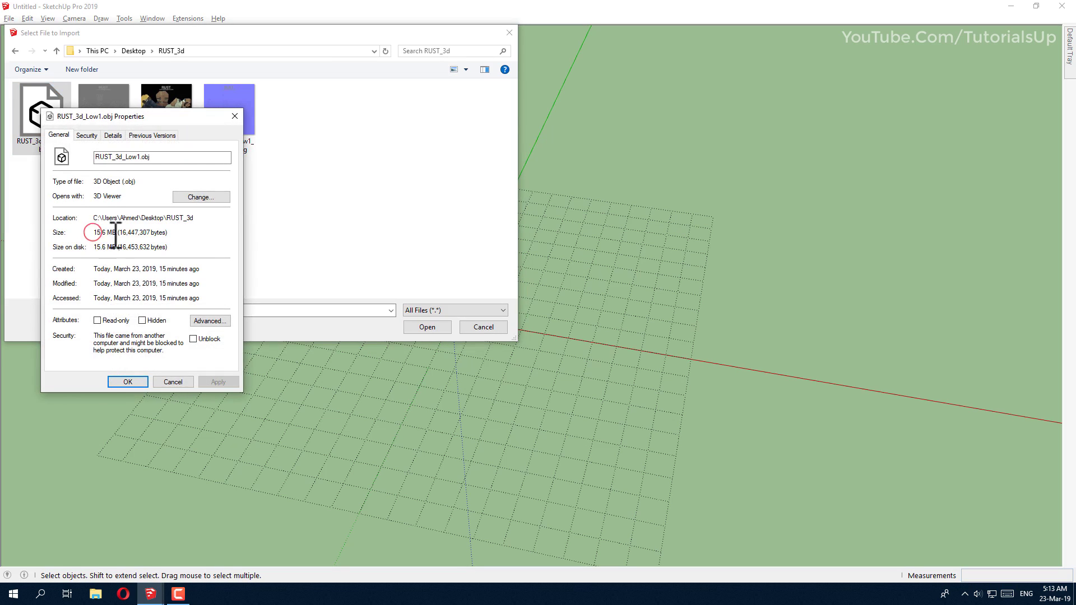
click(128, 381)
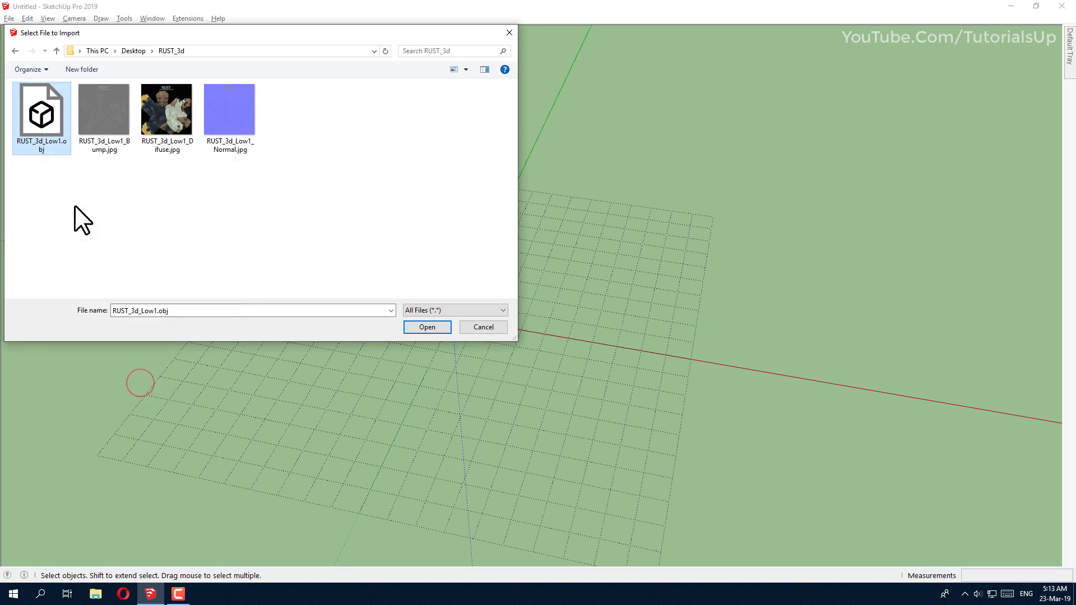
click(427, 328)
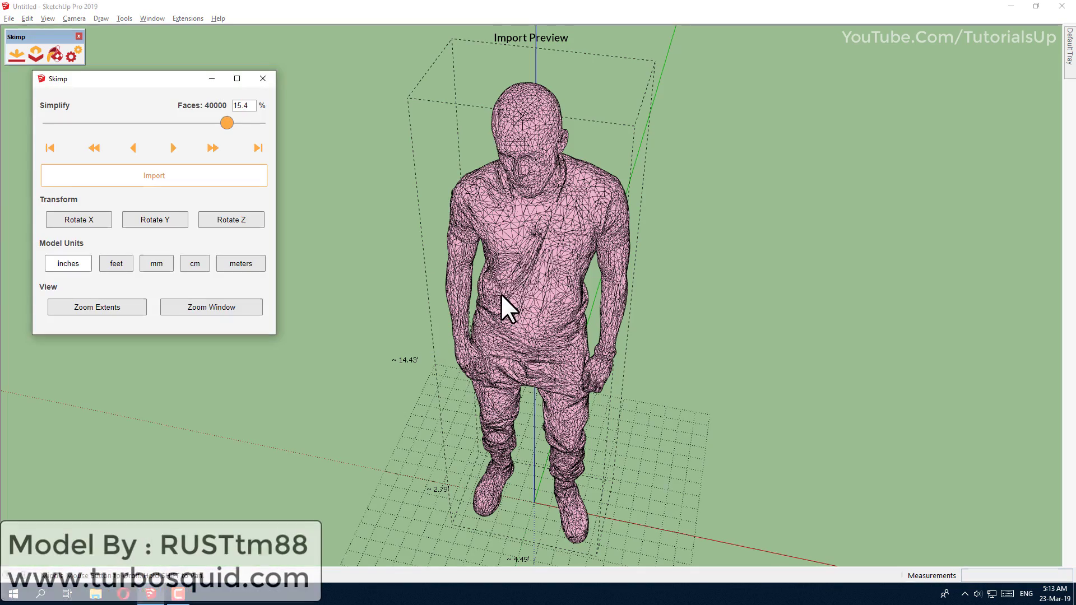
Simplify the previewed human figure to 17.8 % of its faces and import it into the model
middle_drag(499, 290, 566, 355)
middle_drag(517, 85, 514, 410)
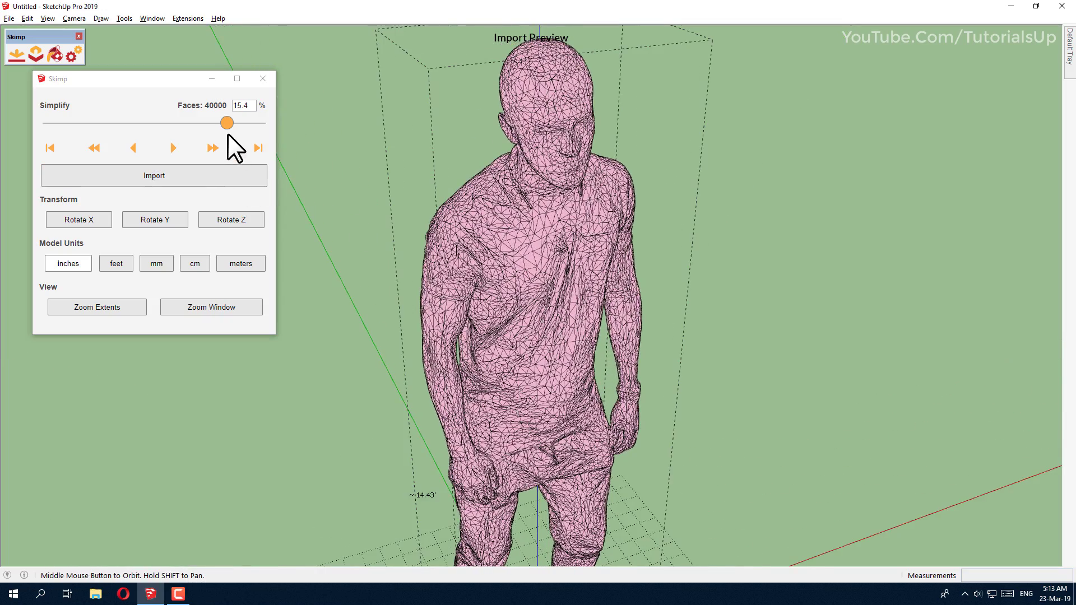
drag(224, 123, 147, 124)
middle_drag(455, 281, 443, 314)
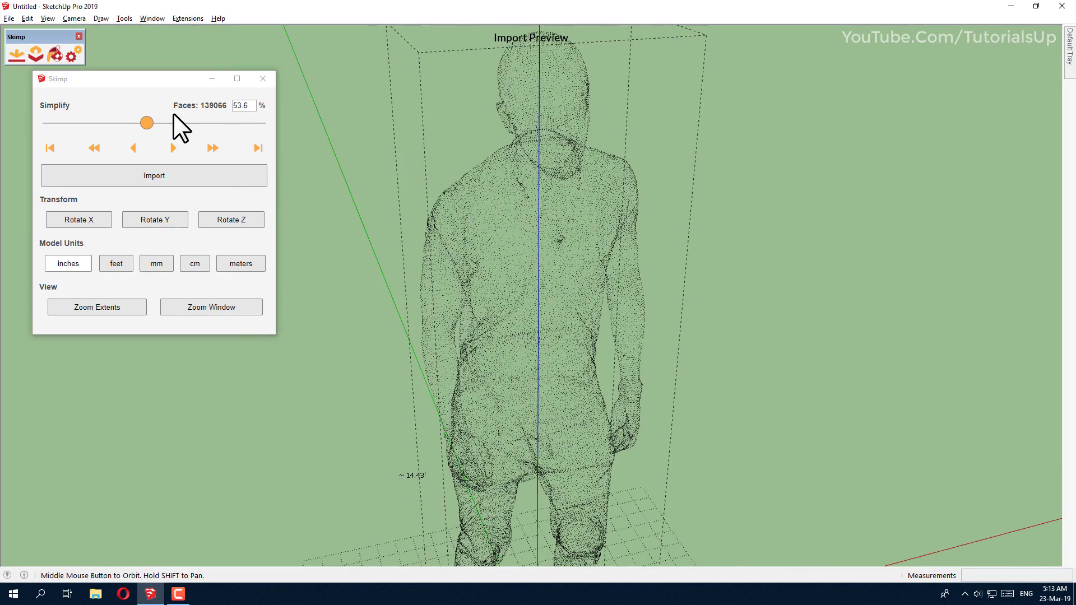
drag(146, 122, 211, 123)
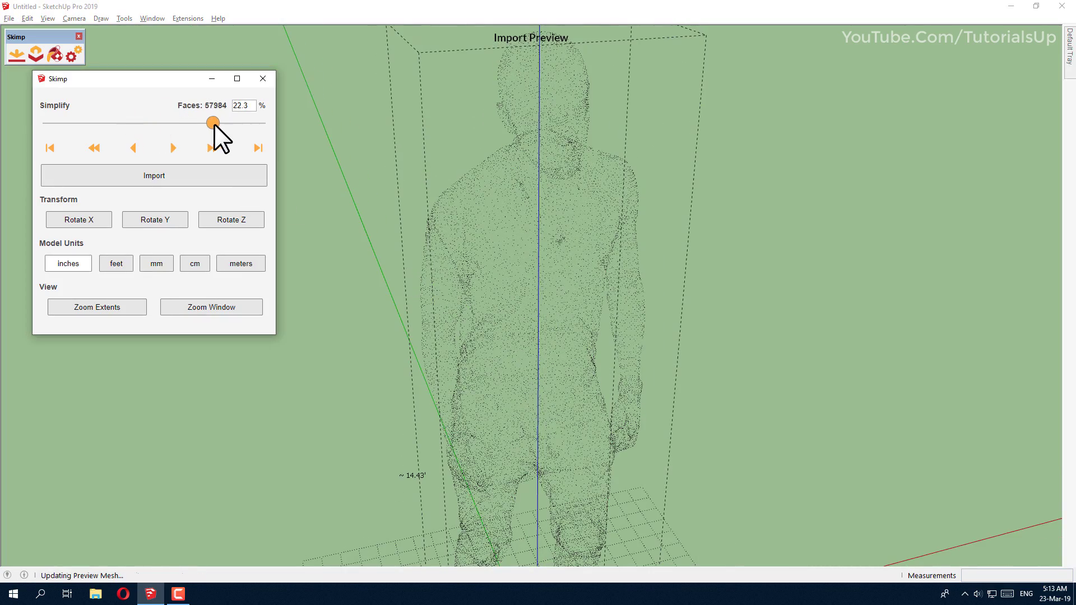
scroll(549, 39, up, 5)
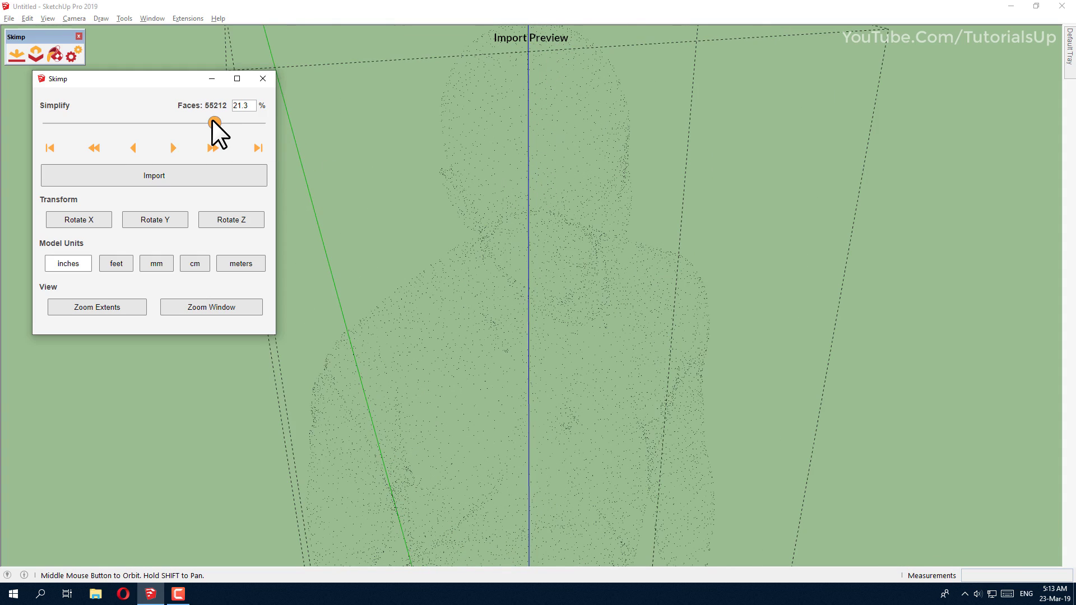
drag(220, 122, 221, 122)
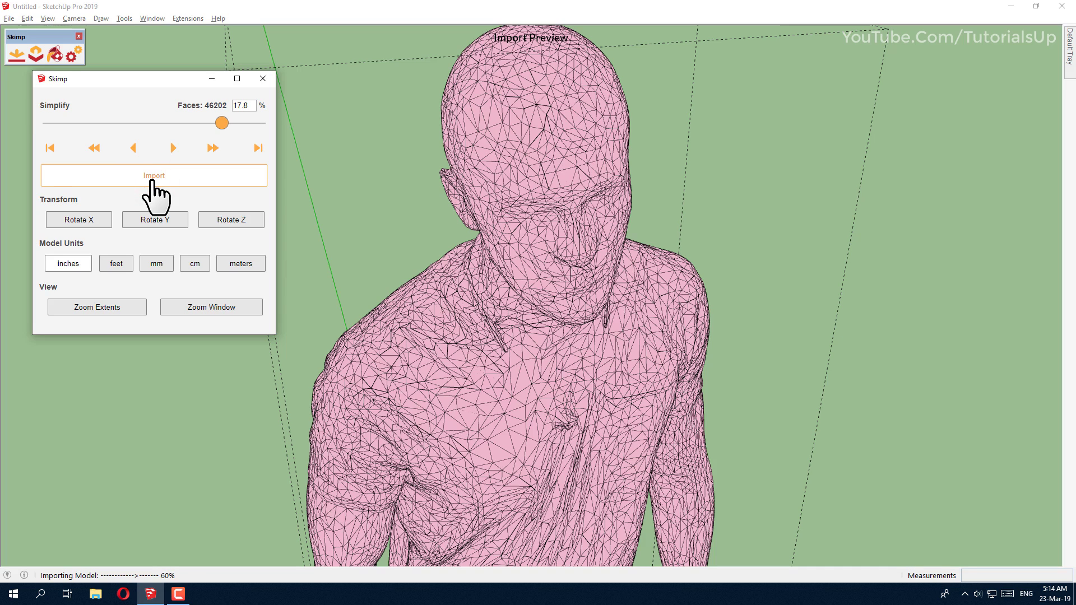
click(152, 178)
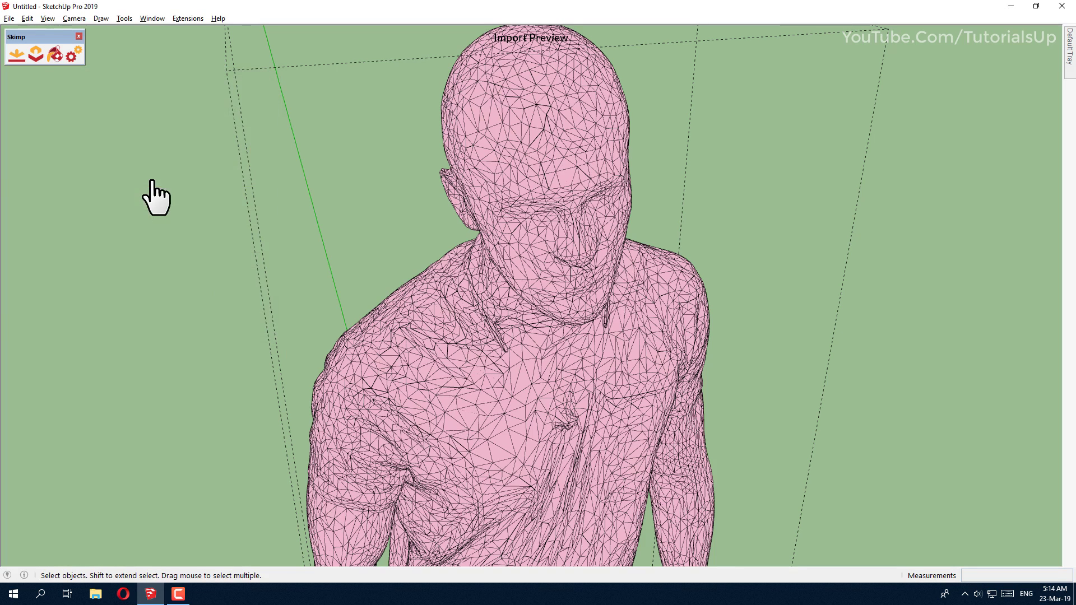
Load RUST_3d_Low1_Difuse.jpg as the human figure's new texture with the Replace Textures tool
scroll(499, 119, down, 5)
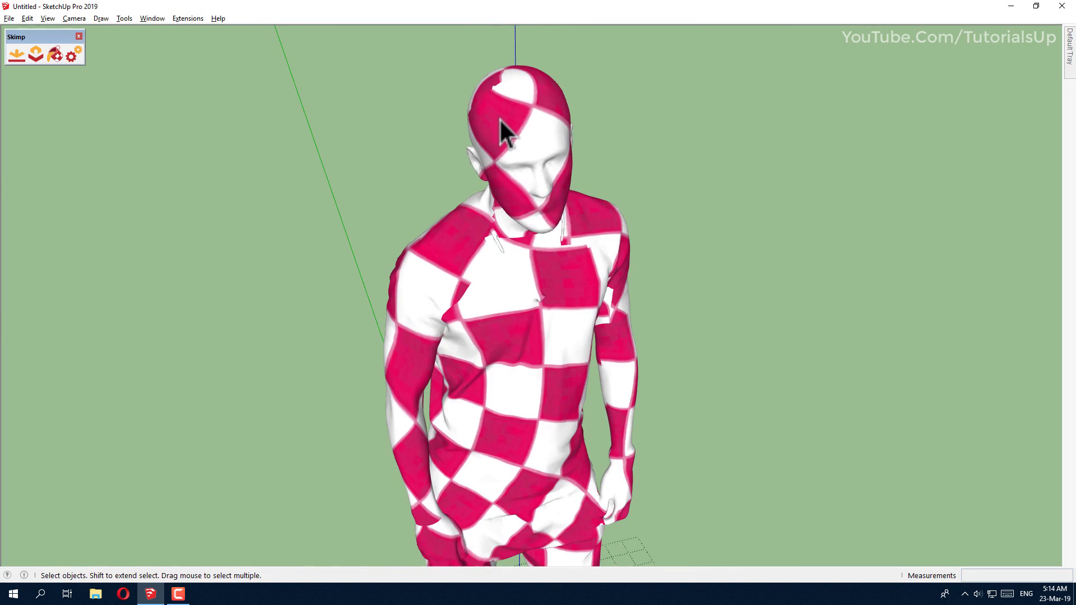
middle_drag(508, 160, 321, 143)
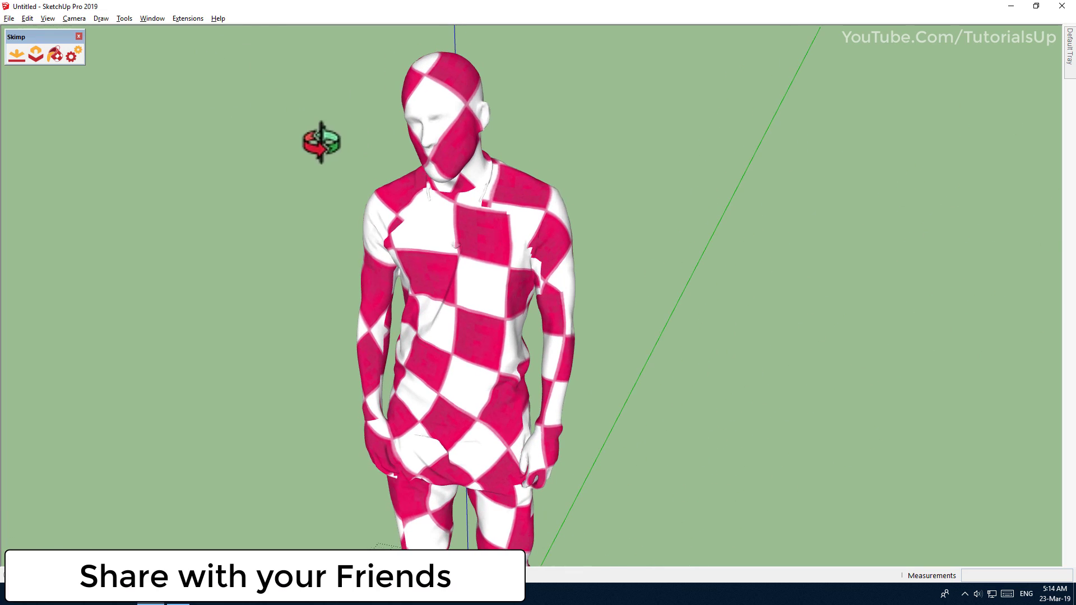
click(54, 56)
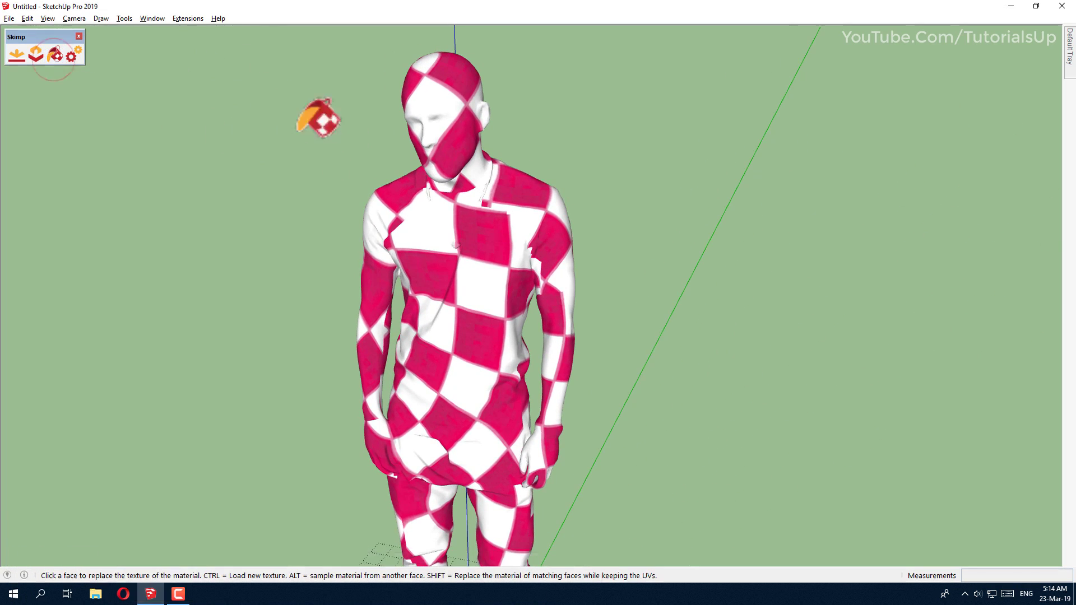
click(472, 231)
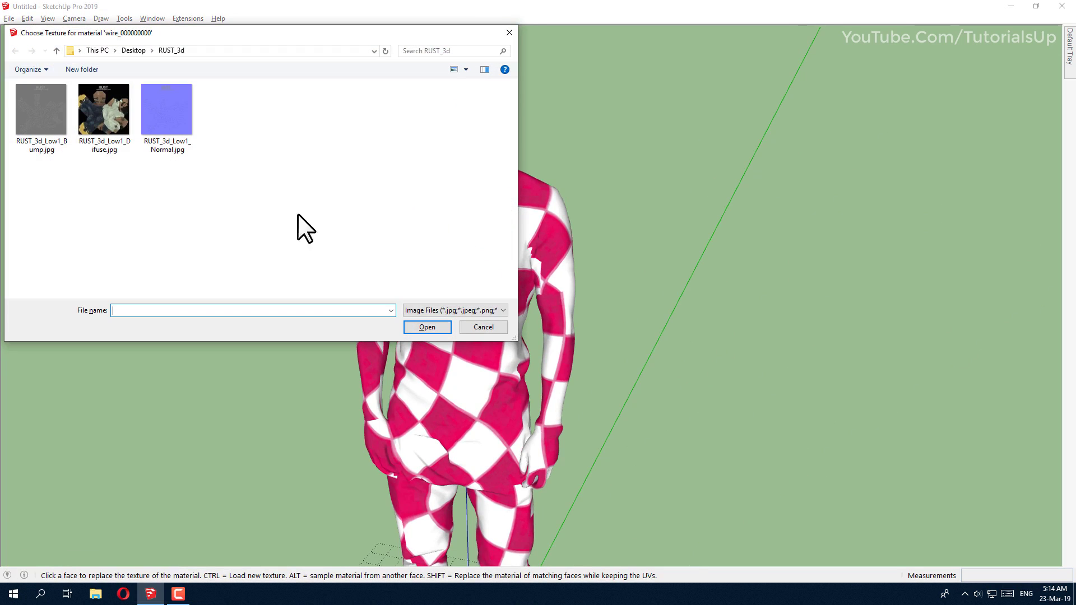
click(97, 109)
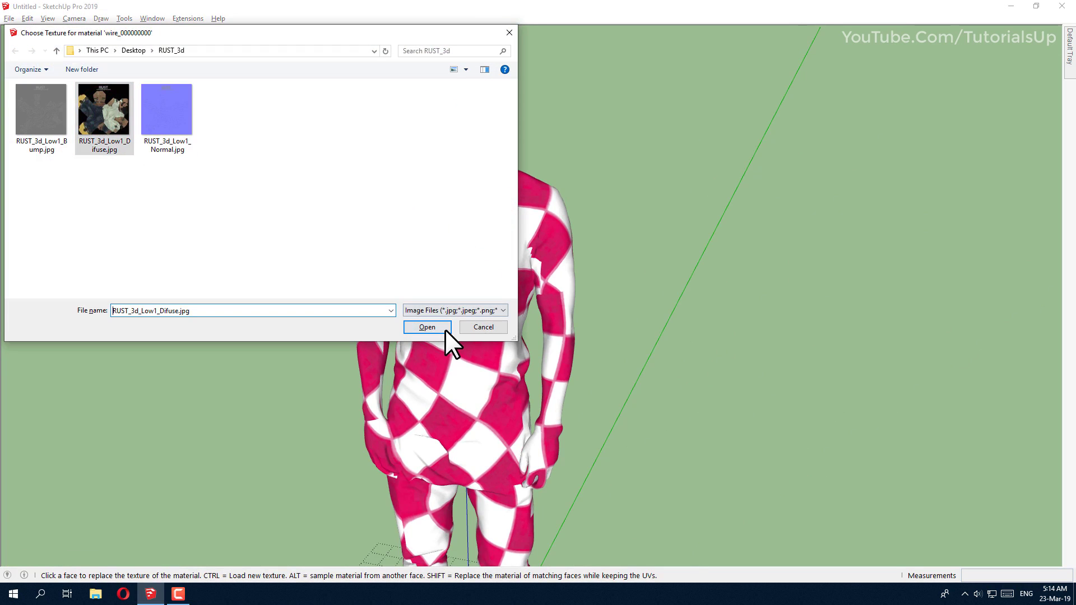
click(427, 327)
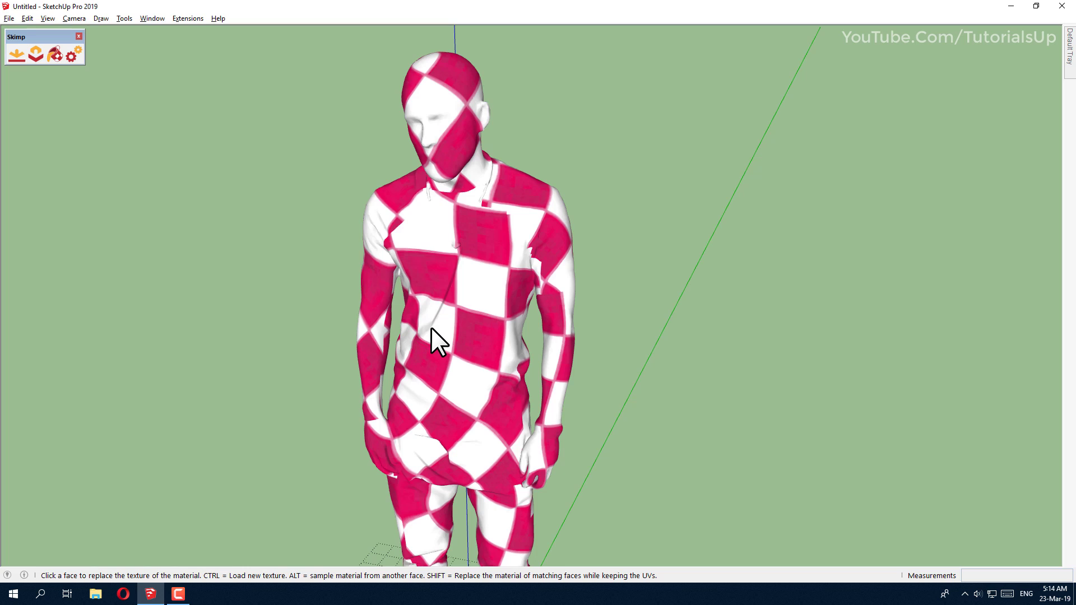
Examine the textured human figure from the front, side and back, including its shirt, jeans and shoes close up
scroll(497, 149, down, 2)
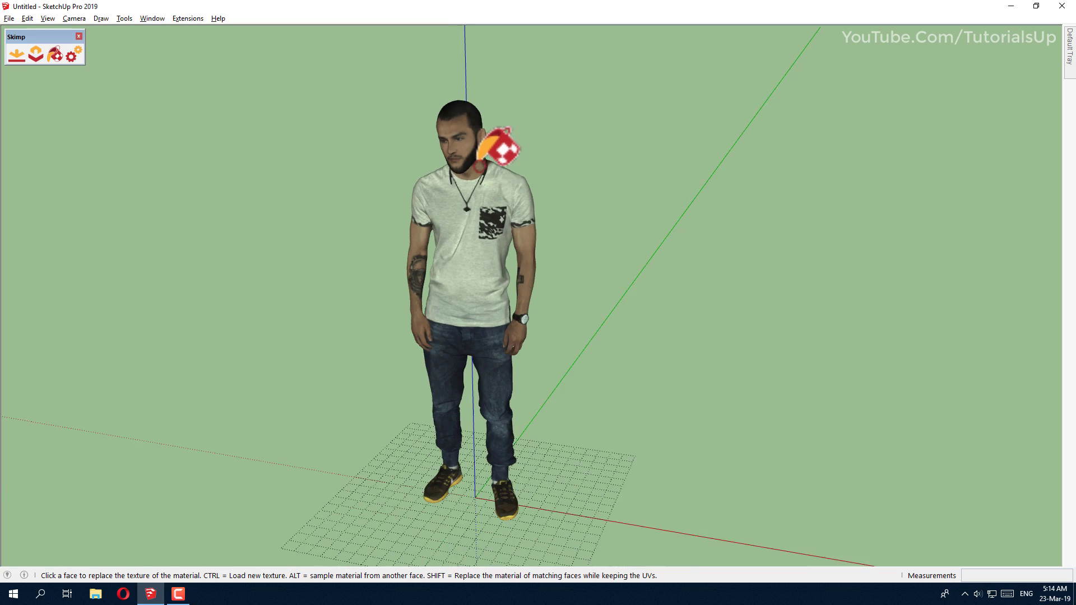
middle_drag(497, 149, 388, 261)
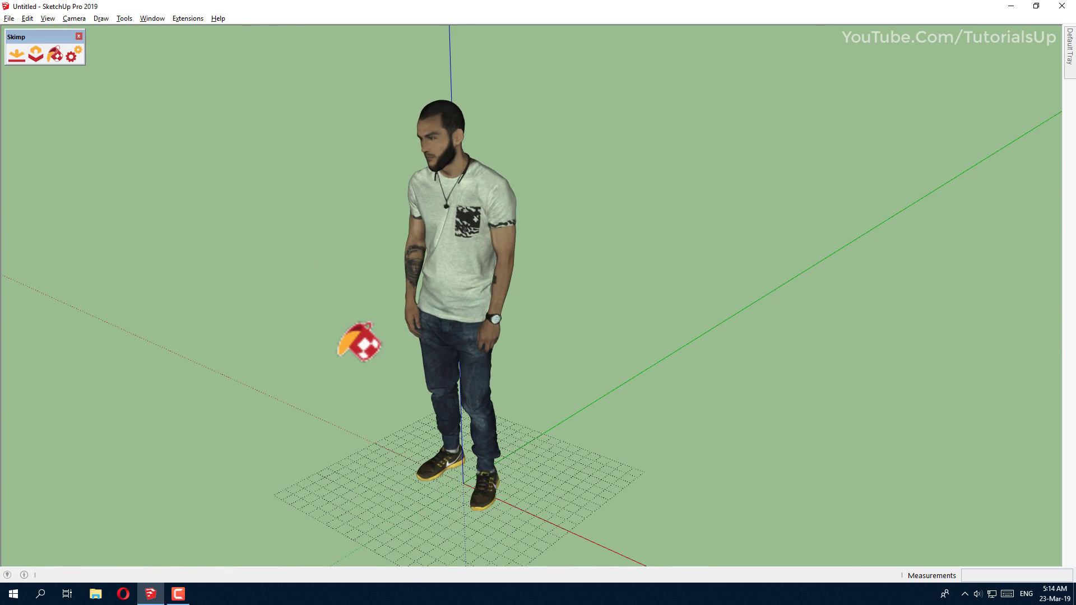
scroll(360, 337, up, 2)
scroll(576, 342, down, 1)
scroll(329, 331, up, 2)
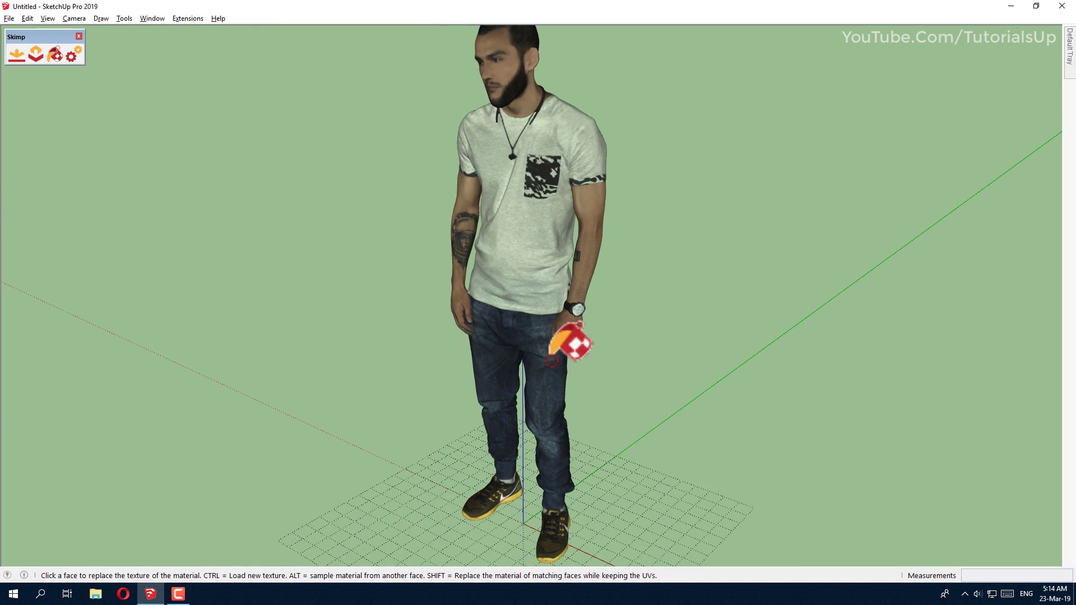
middle_drag(442, 253, 174, 163)
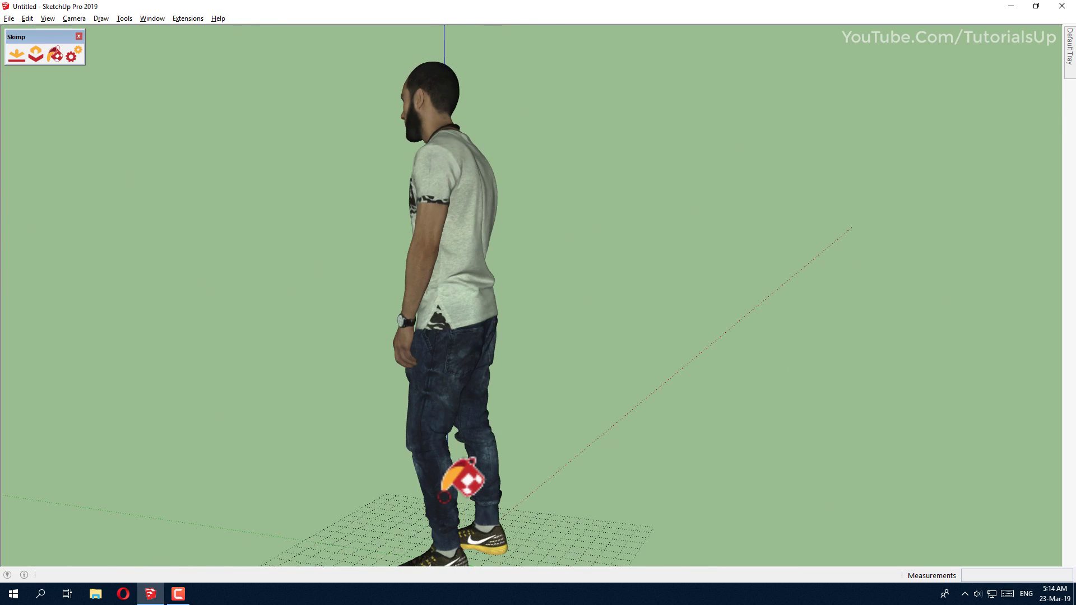
scroll(444, 497, up, 2)
middle_drag(459, 478, 609, 363)
scroll(596, 410, up, 4)
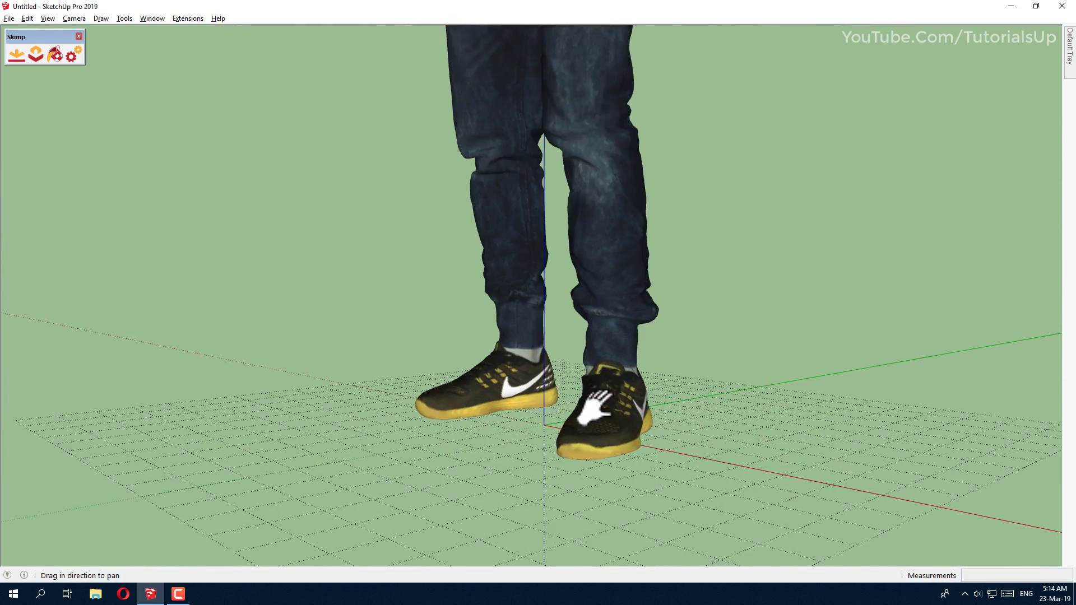
middle_drag(603, 408, 562, 458)
scroll(544, 510, down, 8)
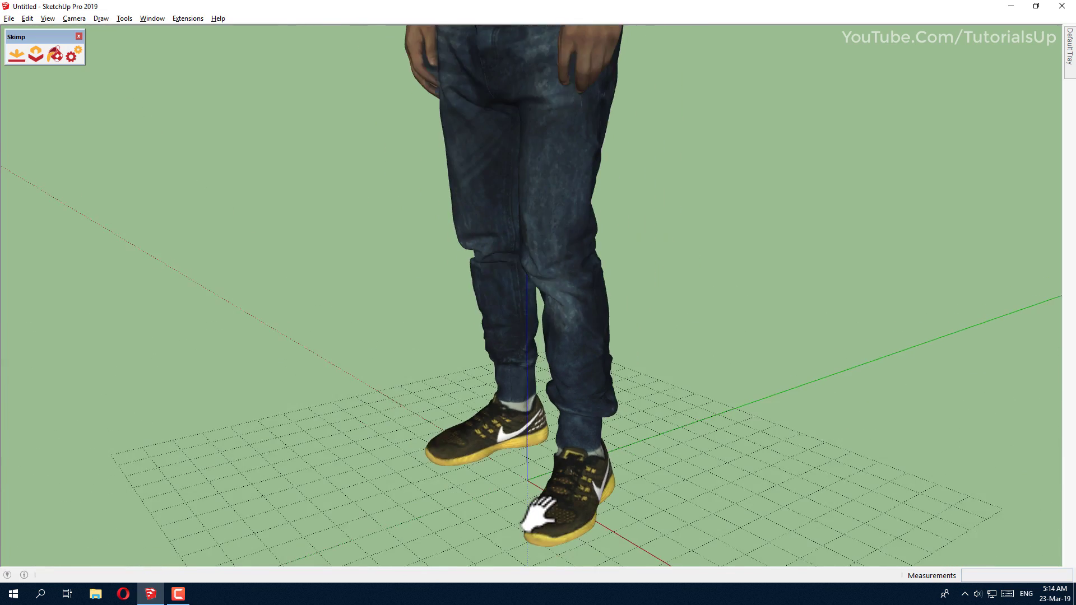
shift+middle_drag(516, 329, 499, 360)
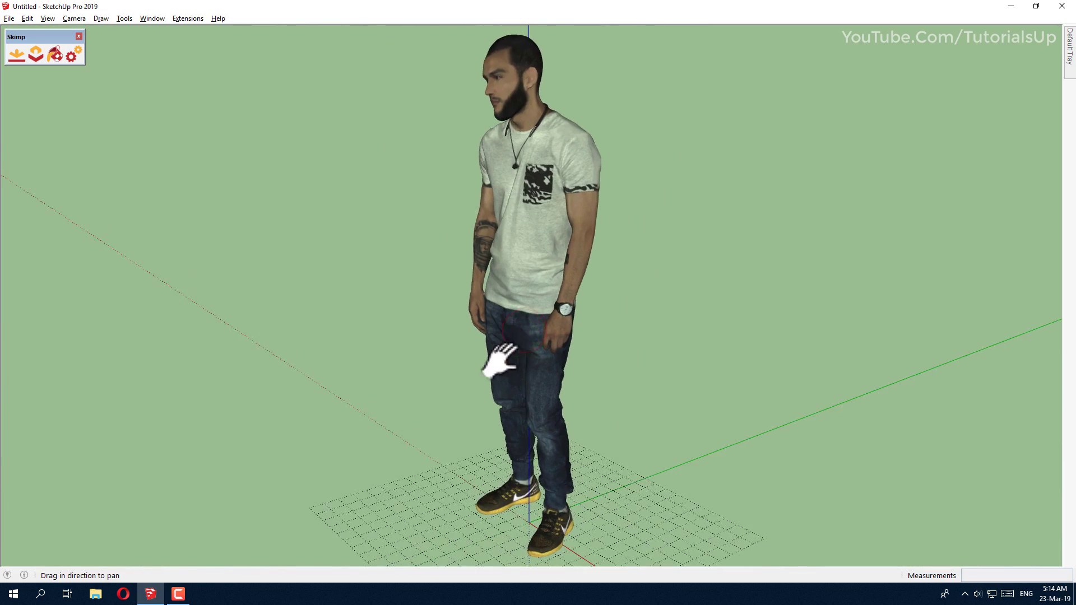